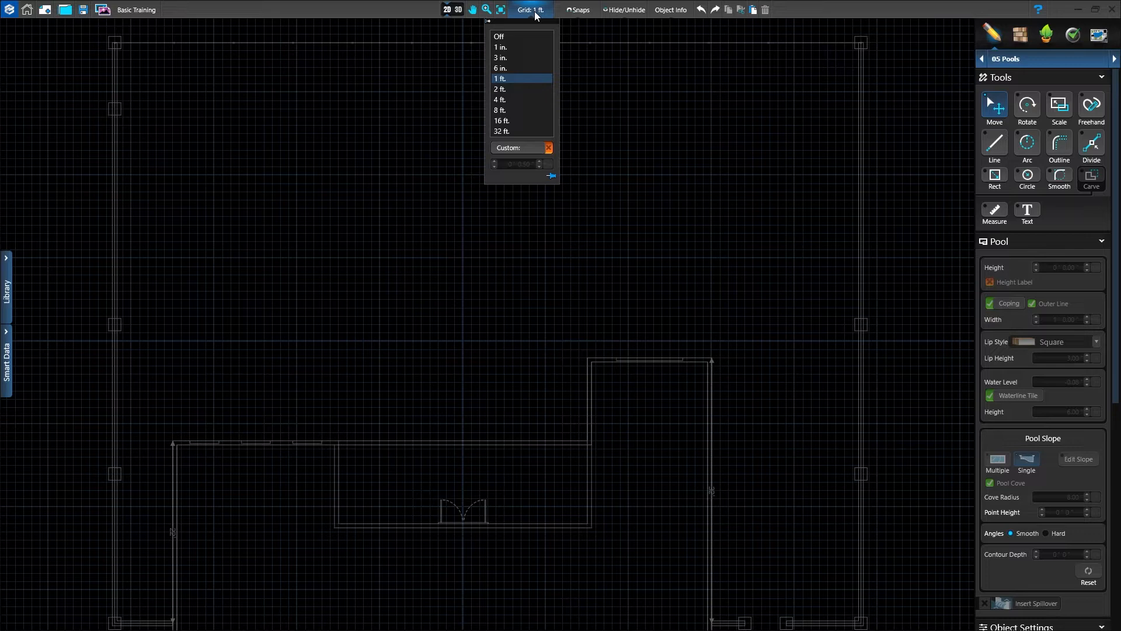
Step: Check the snap options and place a 10 ft measurement outward from the protruding house wing's inner corner into the backyard
{"action": "left_click", "coordinate": [578, 11]}
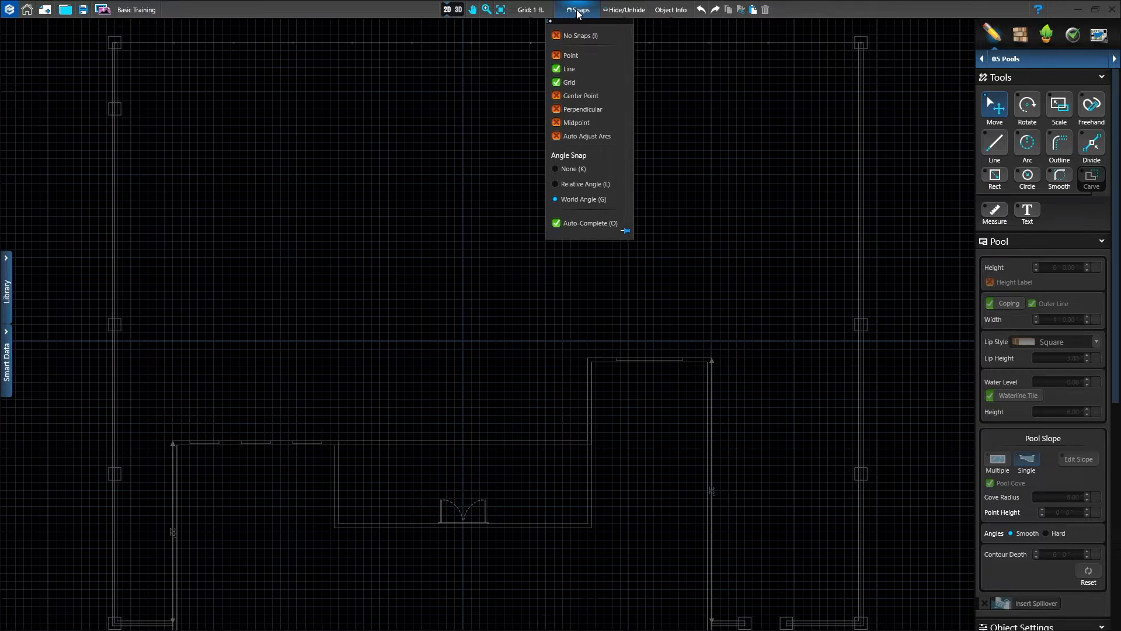
{"action": "left_click", "coordinate": [577, 10]}
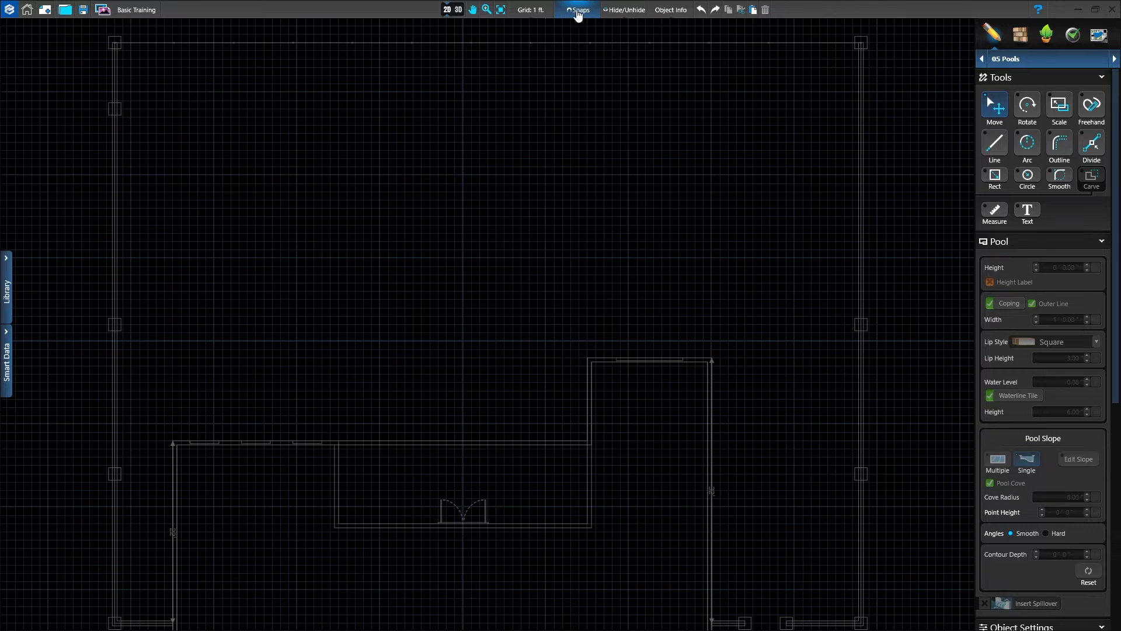
{"action": "left_click", "coordinate": [996, 217]}
{"action": "left_click", "coordinate": [588, 360]}
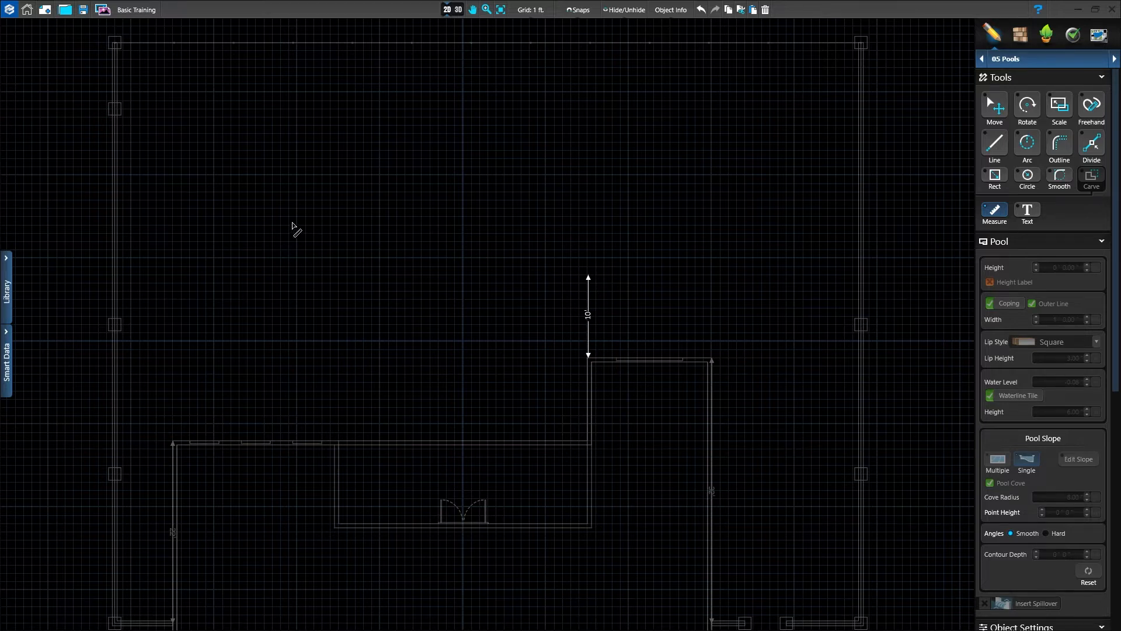
Step: Insert the Geometric pool Template 01 from the library into the backyard behind the house
{"action": "left_click", "coordinate": [7, 286]}
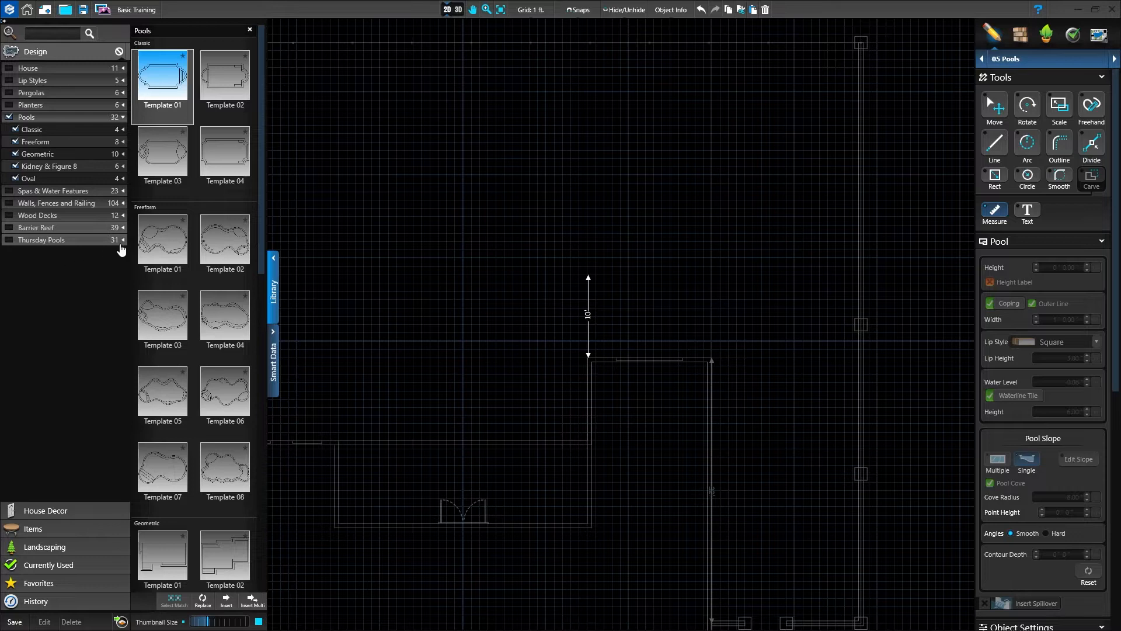
{"action": "scroll", "coordinate": [153, 251], "scroll_direction": "down", "scroll_amount": 2}
{"action": "scroll", "coordinate": [157, 250], "scroll_direction": "down", "scroll_amount": 3}
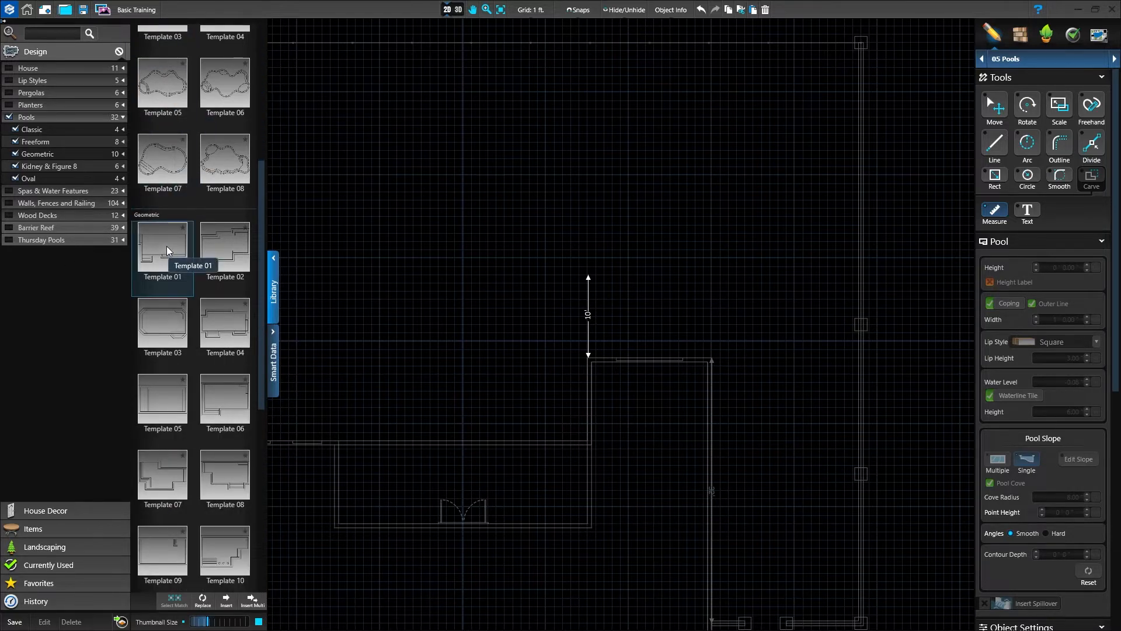
{"action": "left_click", "coordinate": [166, 247]}
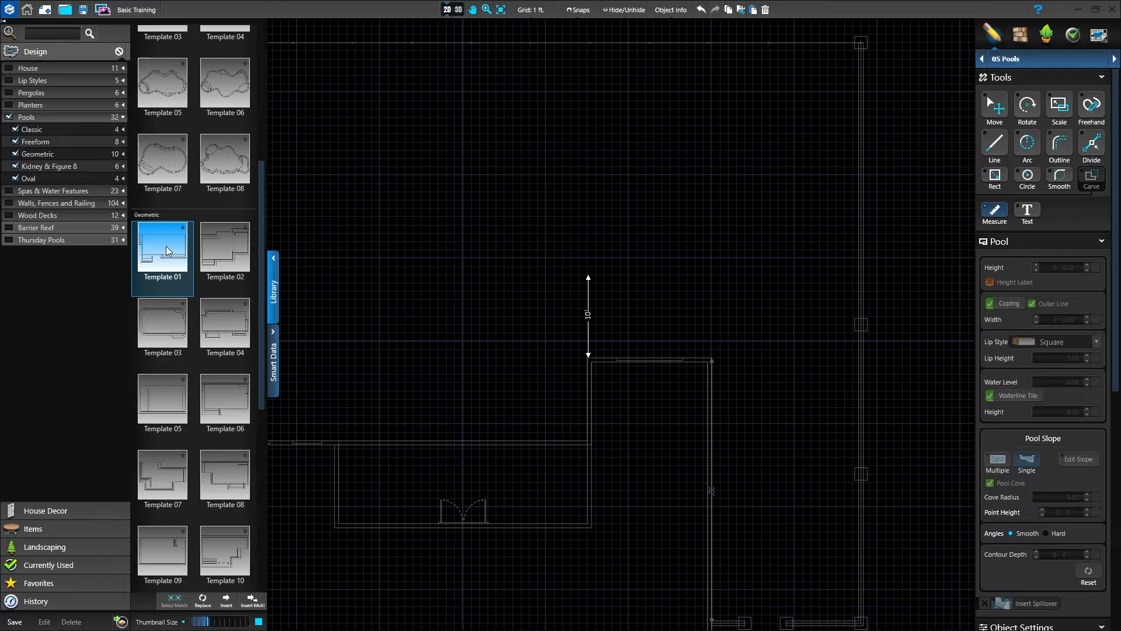
{"action": "double_click", "coordinate": [166, 247]}
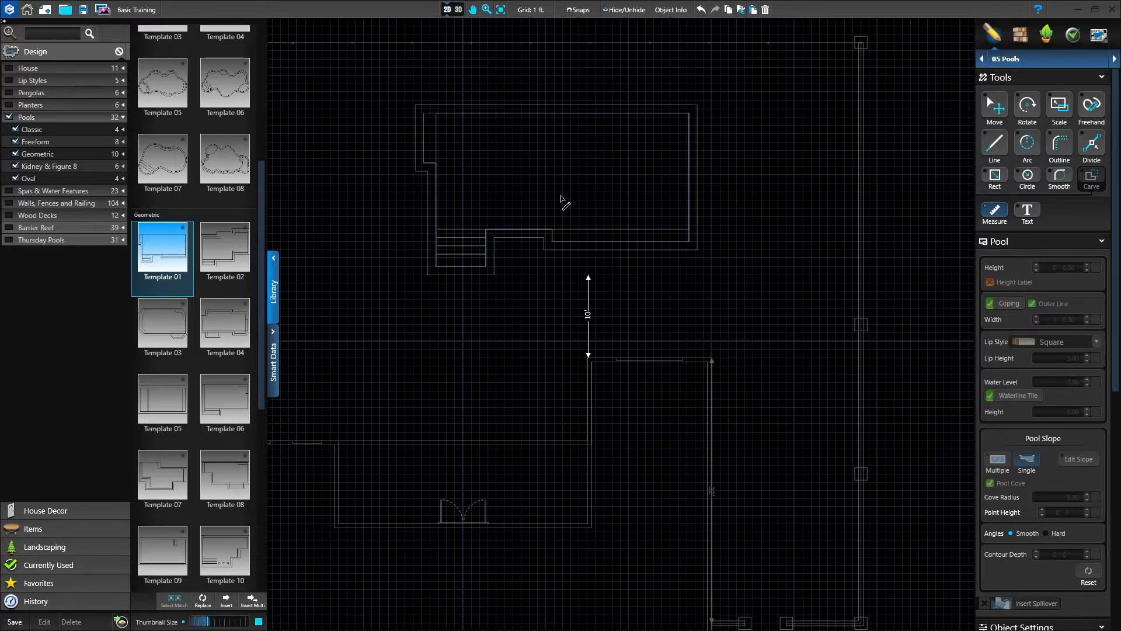
{"action": "left_click", "coordinate": [449, 218]}
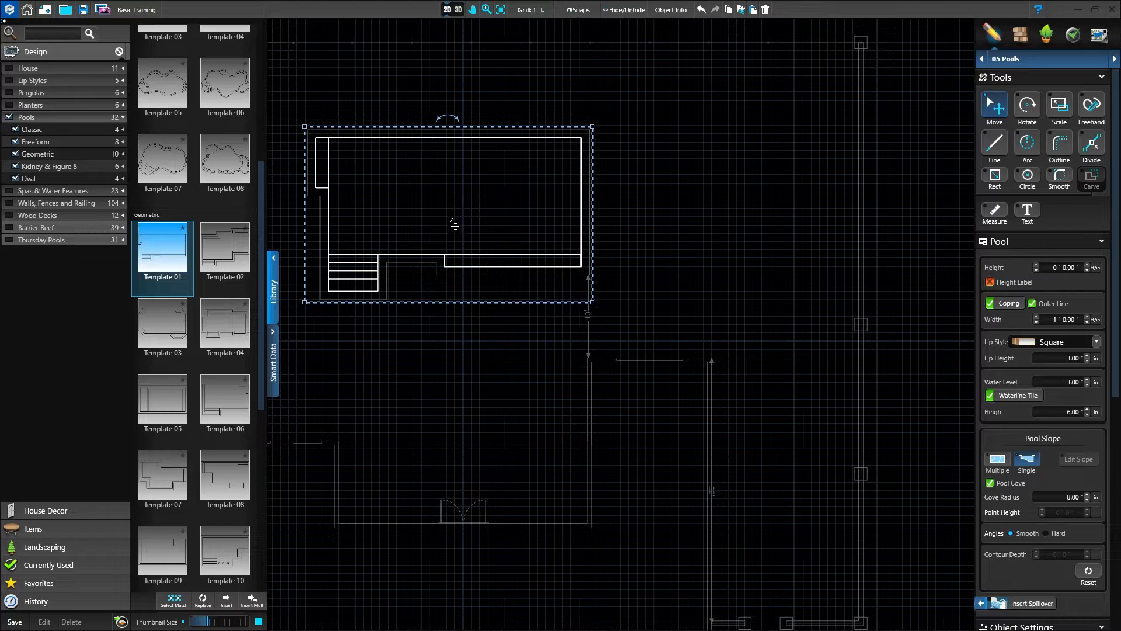
Step: Replace the placed pool with Geometric Template 04 and ungroup it
{"action": "left_click", "coordinate": [228, 334]}
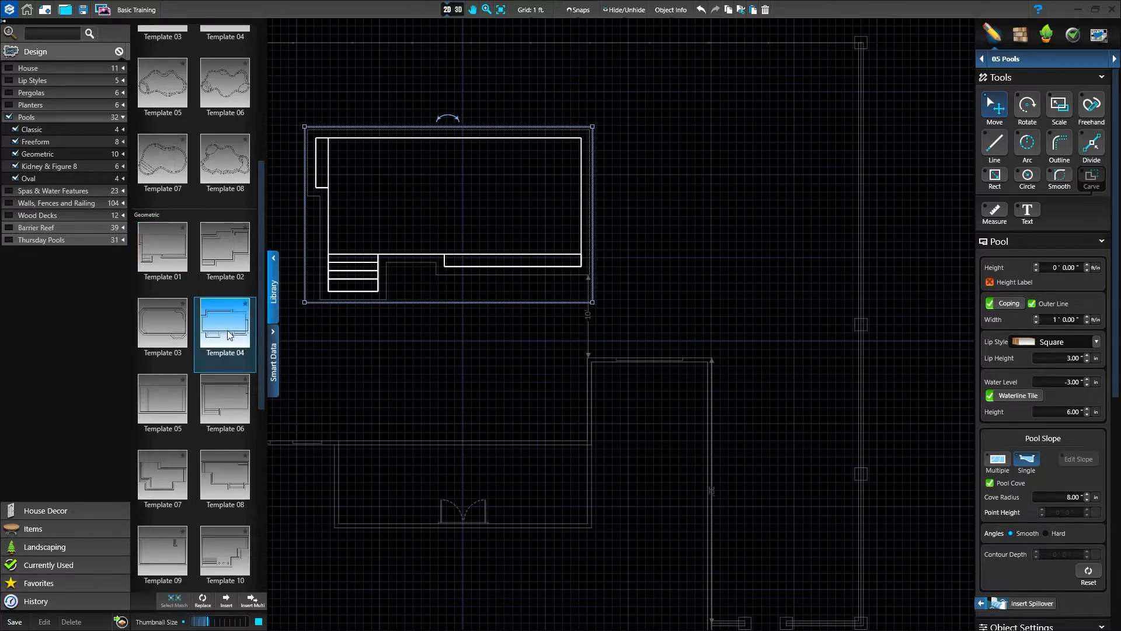
{"action": "left_click", "coordinate": [201, 600]}
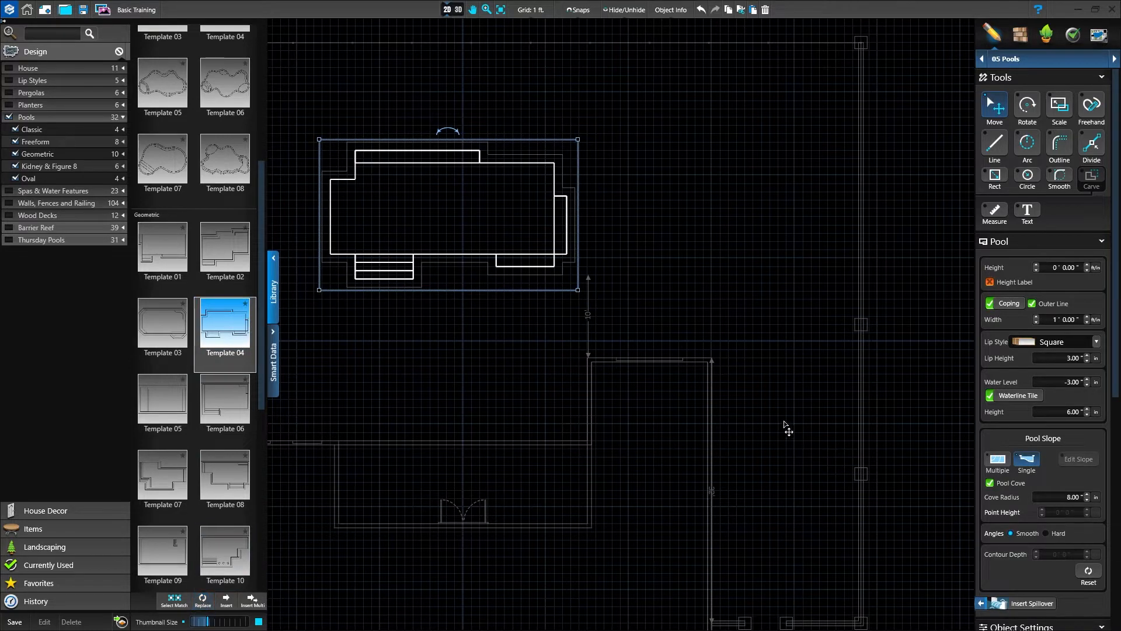
{"action": "scroll", "coordinate": [993, 421], "scroll_direction": "down", "scroll_amount": 6}
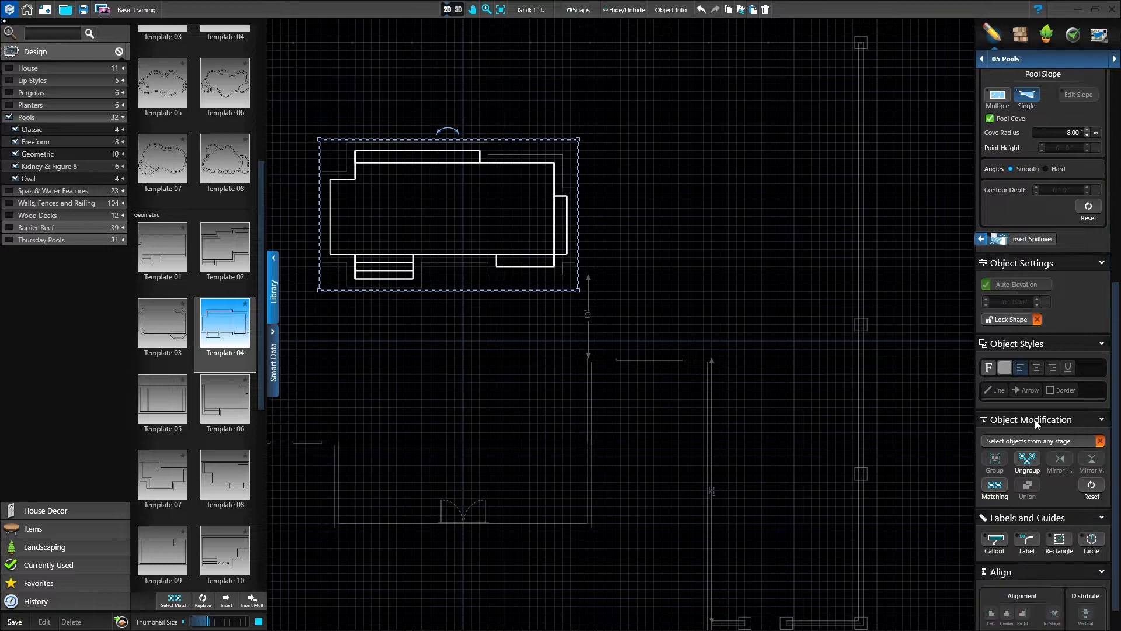
{"action": "left_click", "coordinate": [1029, 459]}
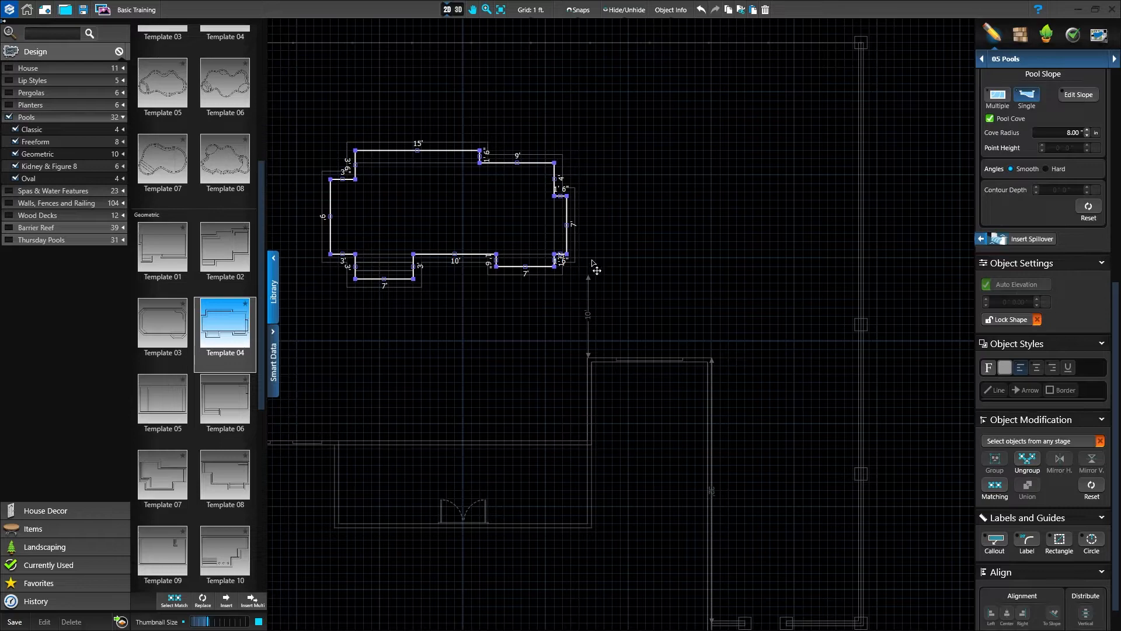
Step: Close the library and delete the ungrouped template pool
{"action": "left_click", "coordinate": [273, 286]}
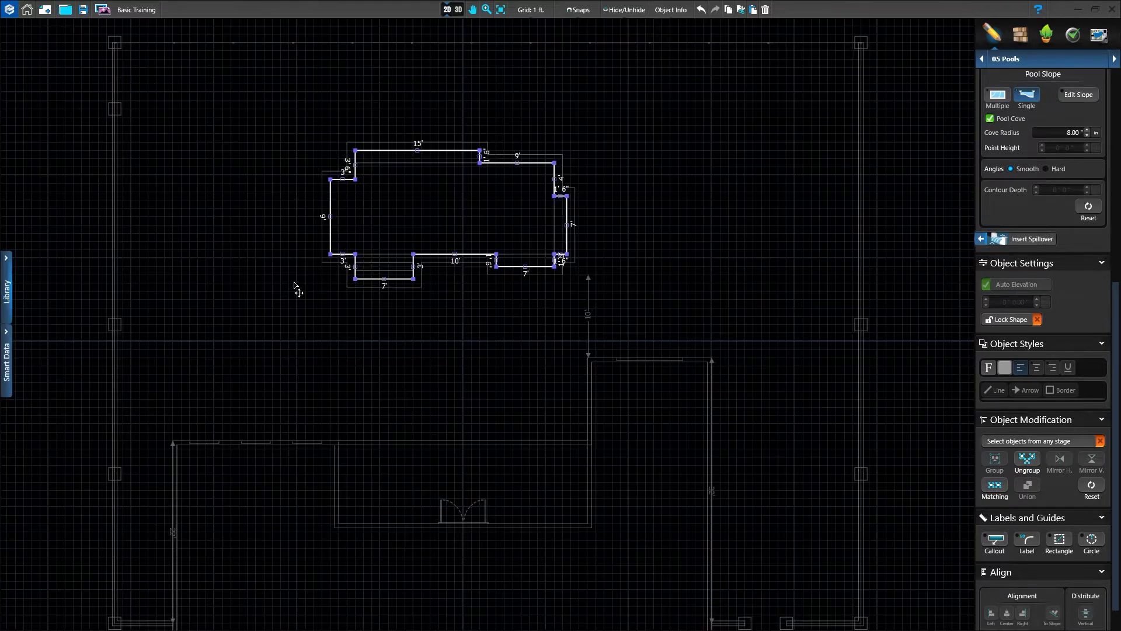
{"action": "key", "text": "Delete"}
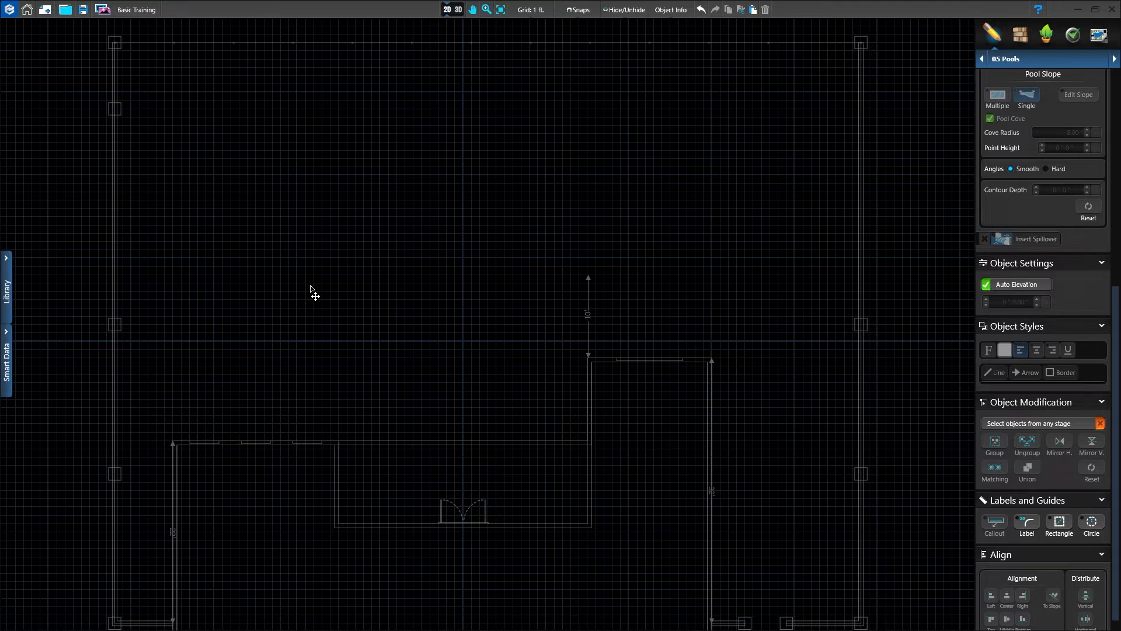
Step: Draw an L-shaped pool with the Line tool from the 10 ft measurement's outer end, with consecutive sides of 12, 32, 22, 10, 10 and 22 ft
{"action": "scroll", "coordinate": [1004, 192], "scroll_direction": "up", "scroll_amount": 6}
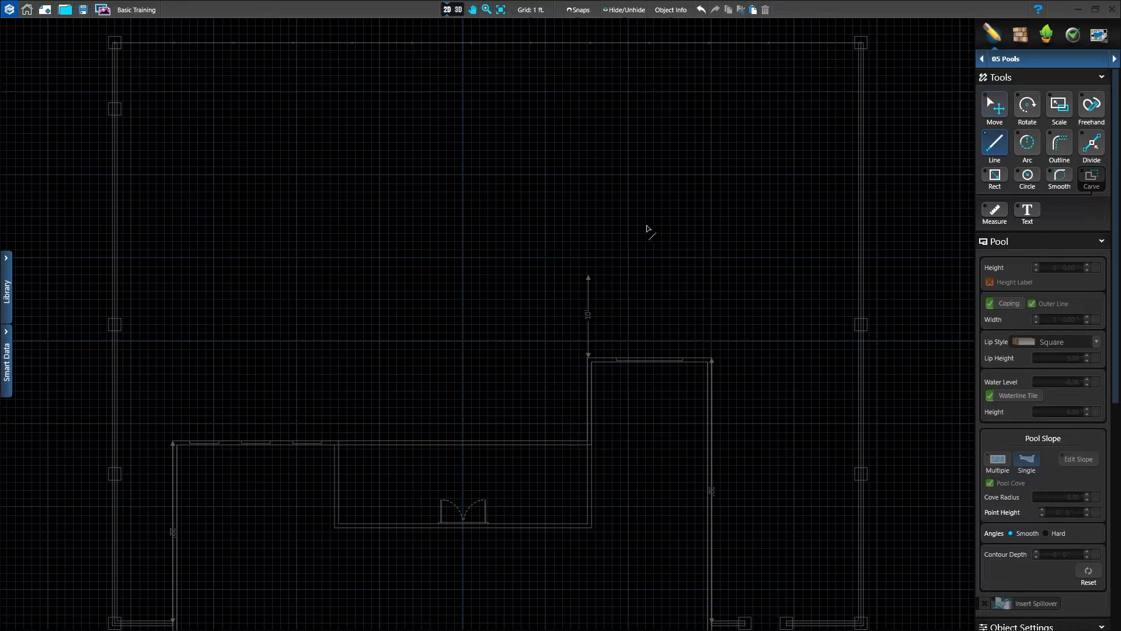
{"action": "left_click", "coordinate": [589, 278]}
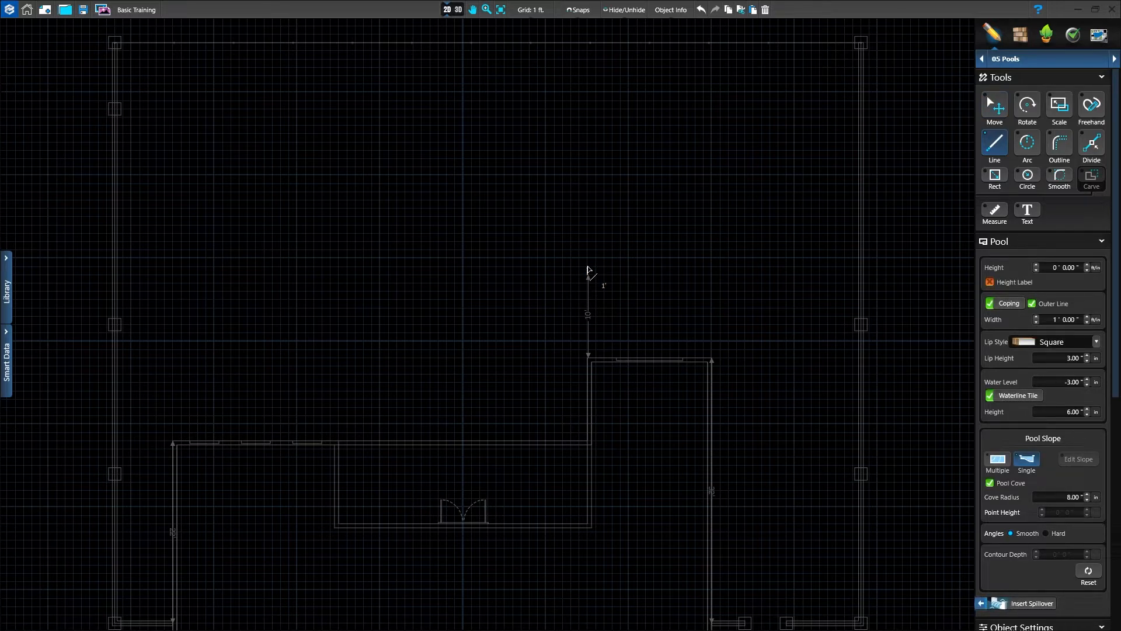
{"action": "left_click", "coordinate": [593, 174]}
{"action": "left_click", "coordinate": [322, 174]}
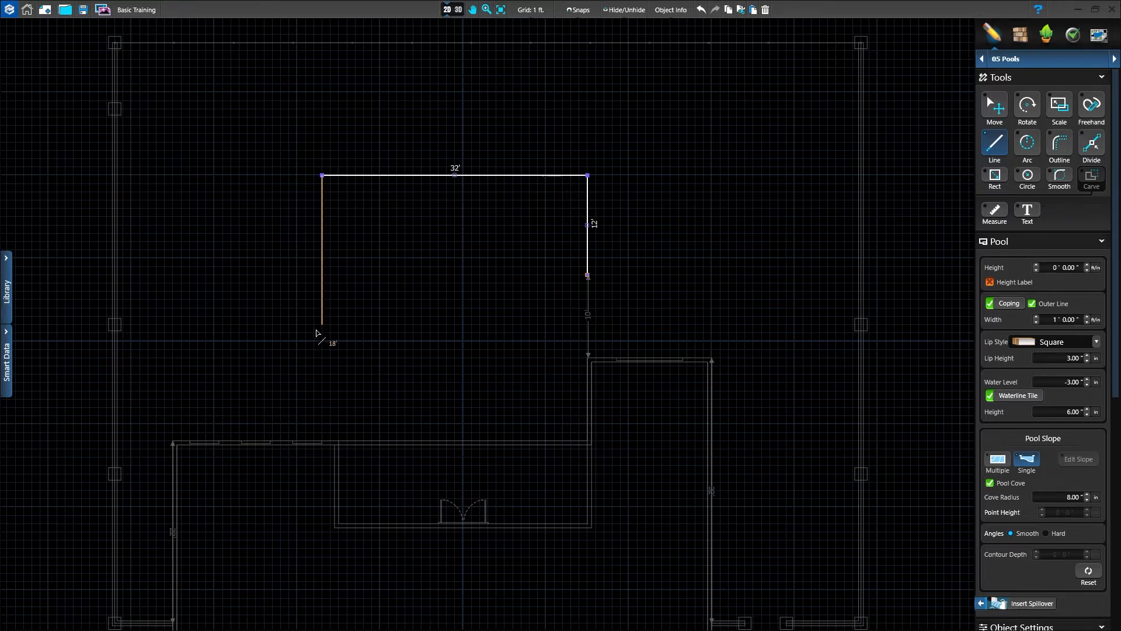
{"action": "left_click", "coordinate": [317, 358]}
{"action": "left_click", "coordinate": [407, 364]}
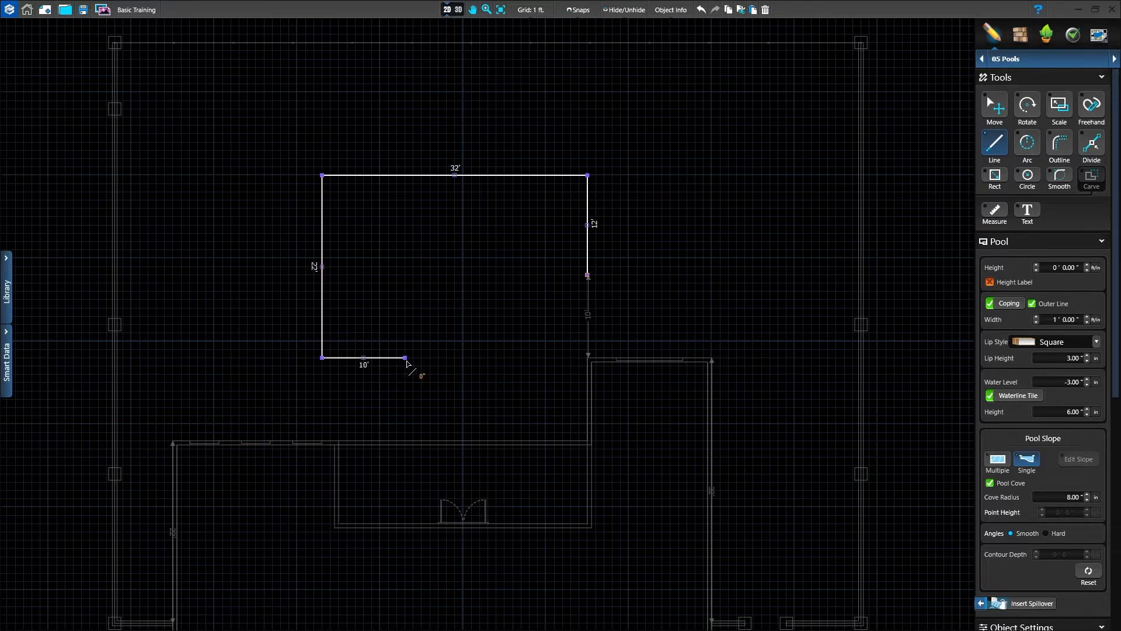
{"action": "left_click", "coordinate": [407, 277]}
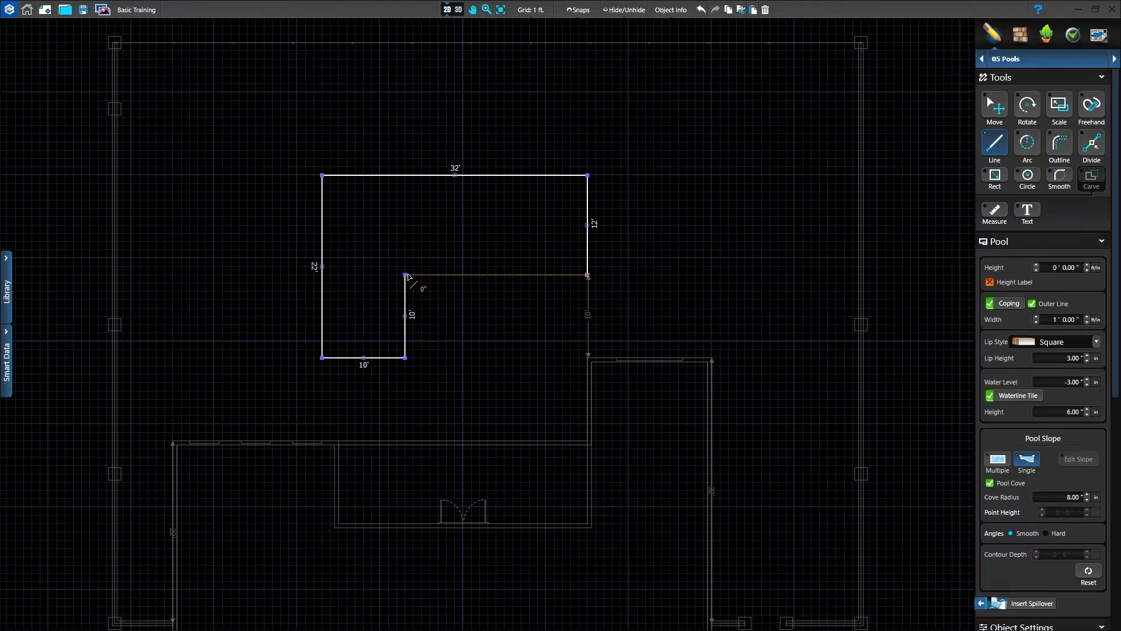
{"action": "left_click", "coordinate": [407, 277]}
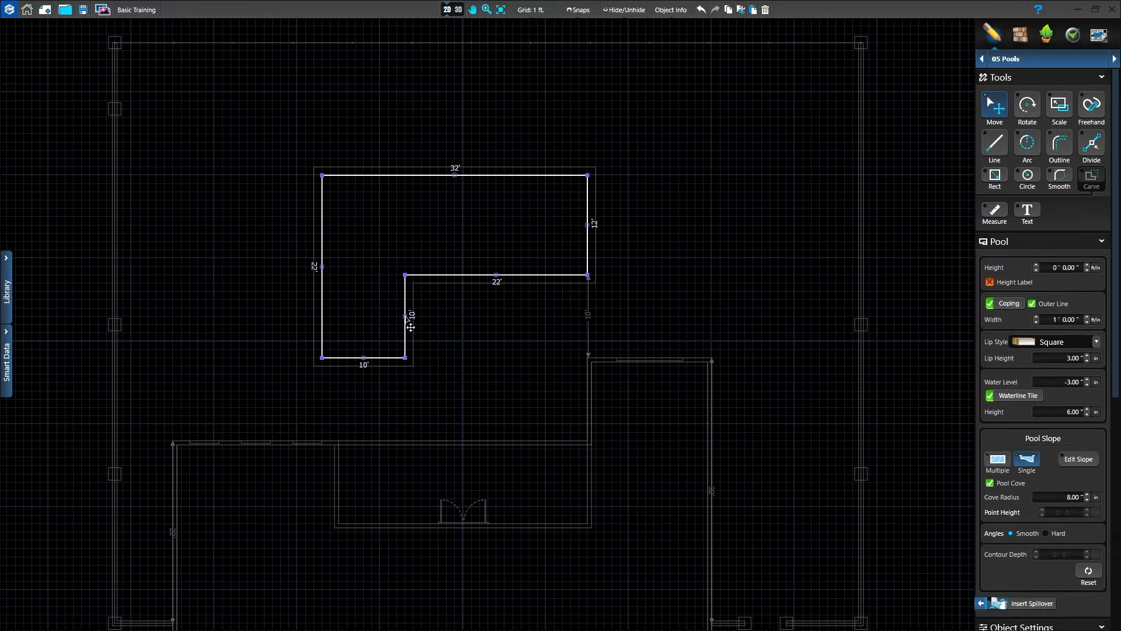
Step: Move the L-shaped pool's inner 10 ft side outward so its adjoining sides are 17 ft and 15 ft long
{"action": "left_click_drag", "start_coordinate": [407, 316], "coordinate": [477, 318]}
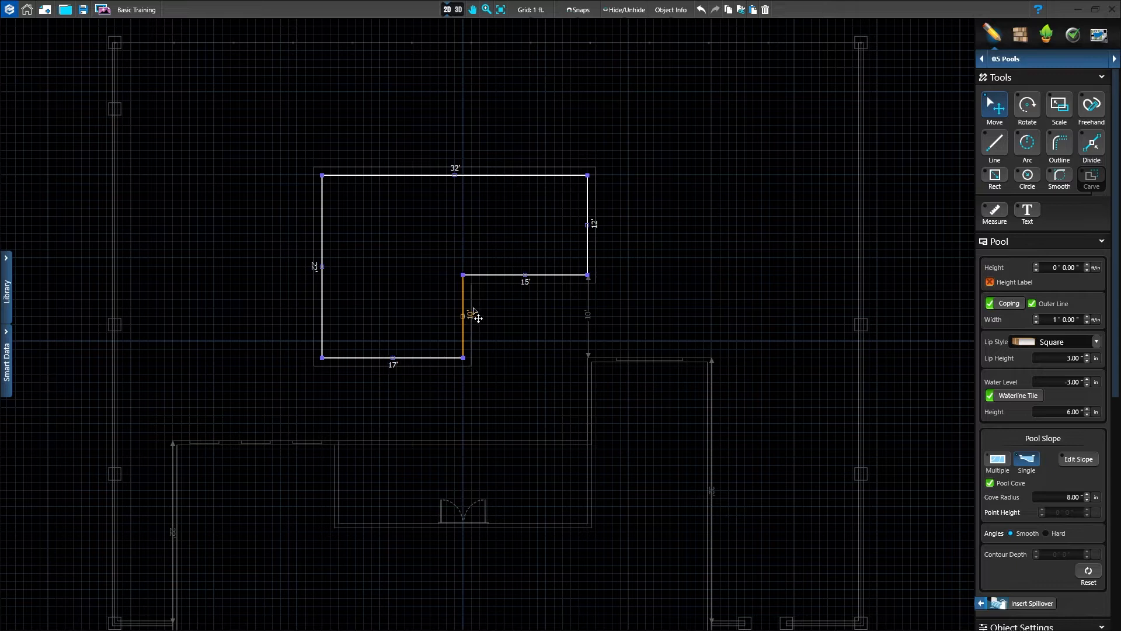
{"action": "left_click", "coordinate": [475, 317]}
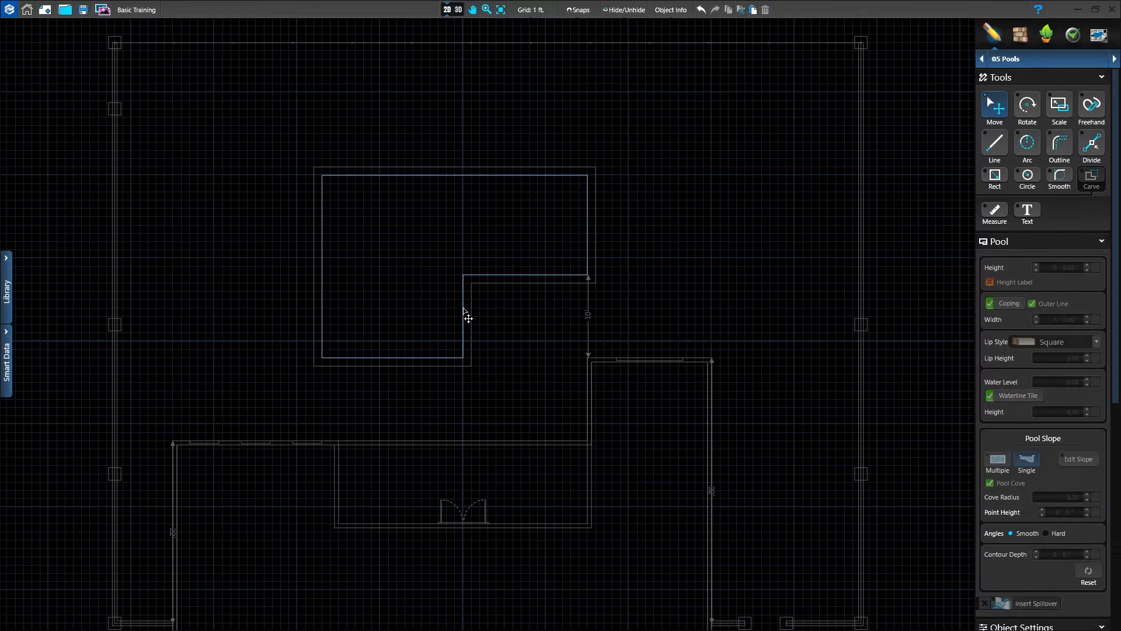
Step: Select the pool and show it in the 3D view
{"action": "left_click", "coordinate": [464, 307]}
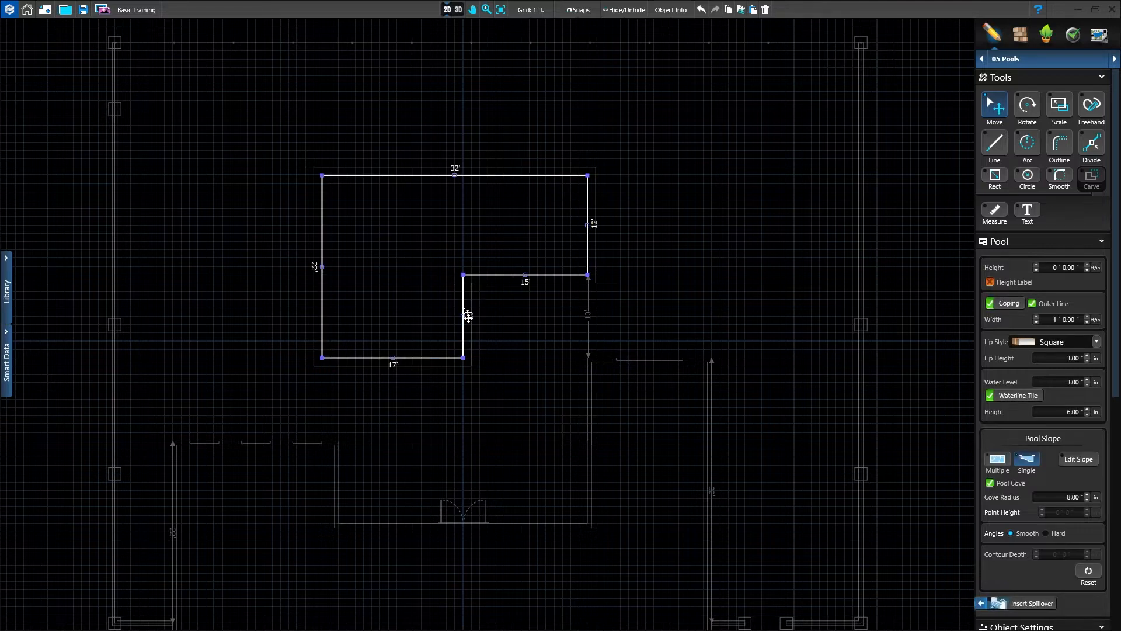
{"action": "right_click", "coordinate": [464, 307]}
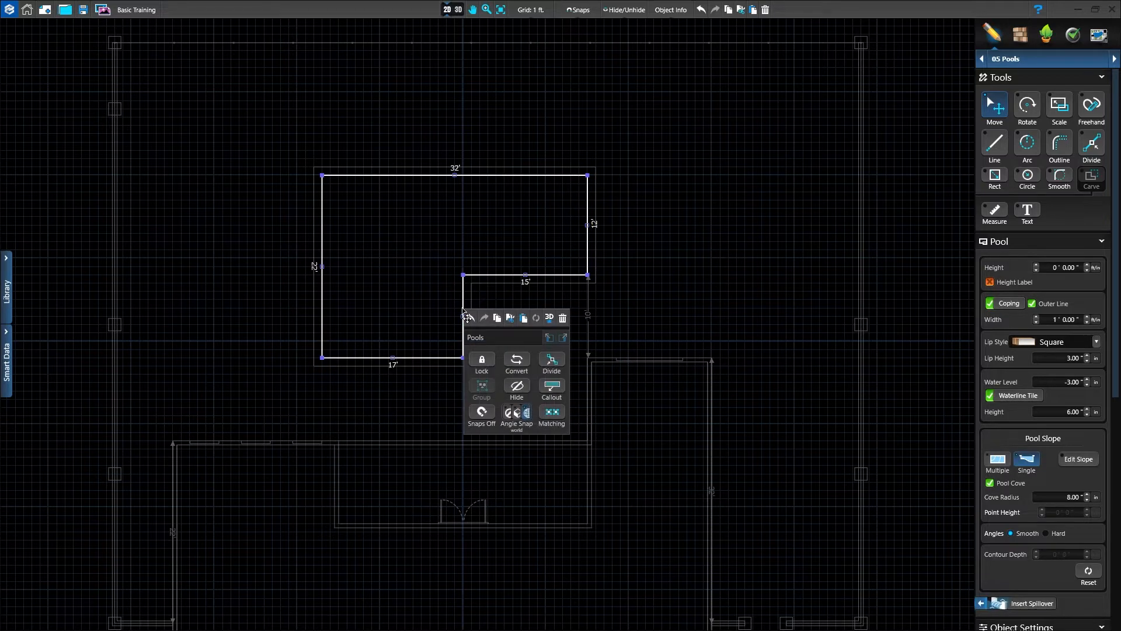
{"action": "left_click", "coordinate": [548, 317]}
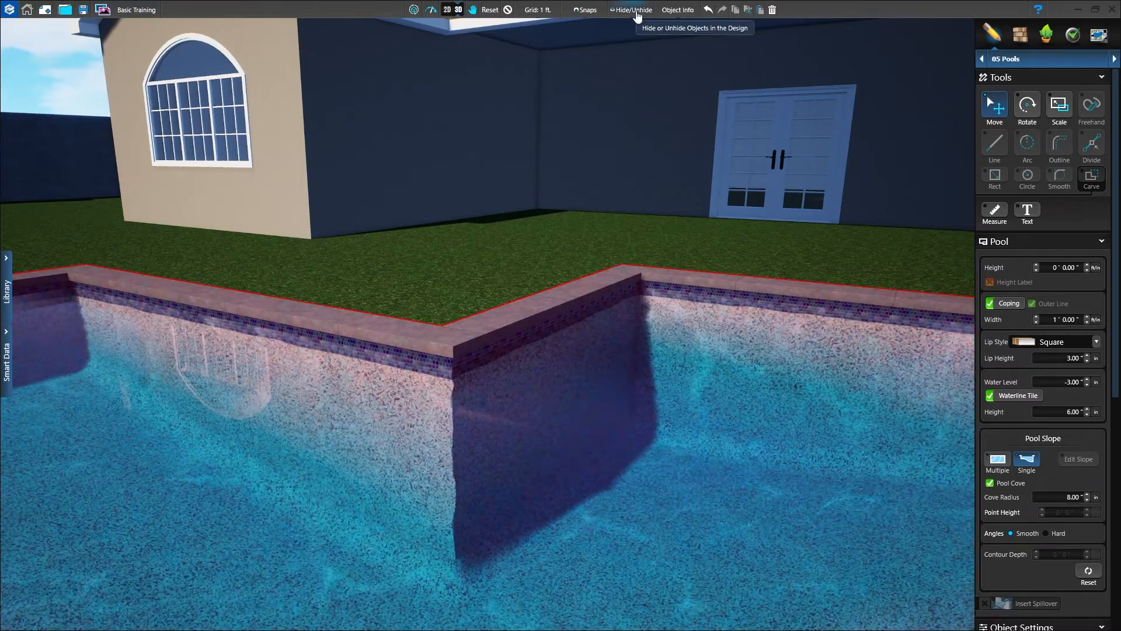
Step: Hide the pool water to inspect the empty shell, and show it again
{"action": "left_click", "coordinate": [634, 10]}
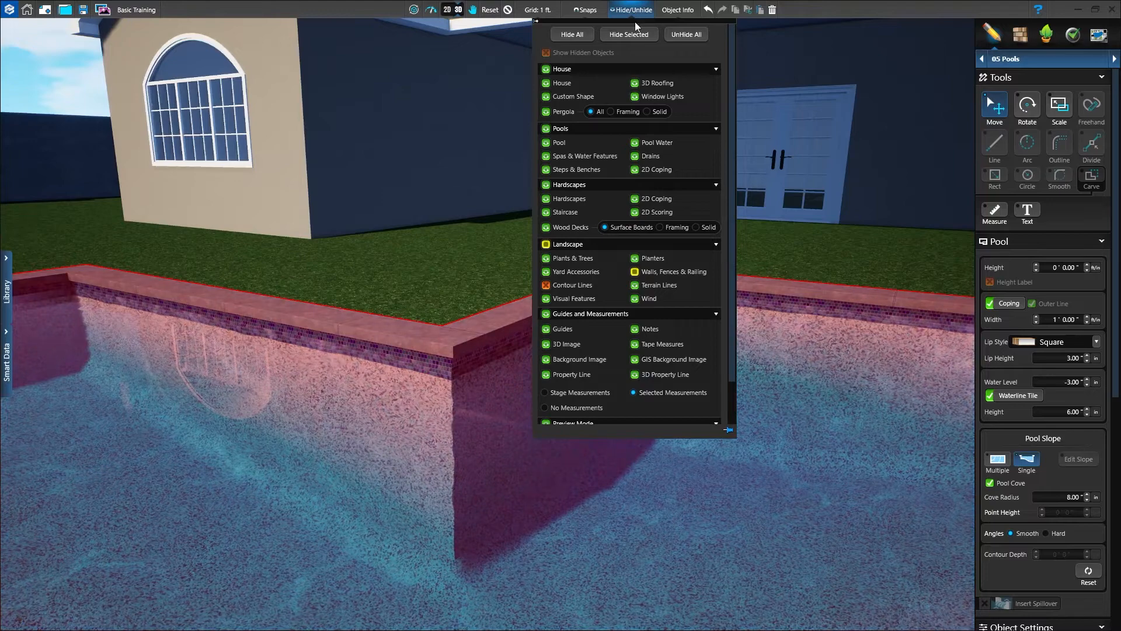
{"action": "left_click", "coordinate": [634, 143]}
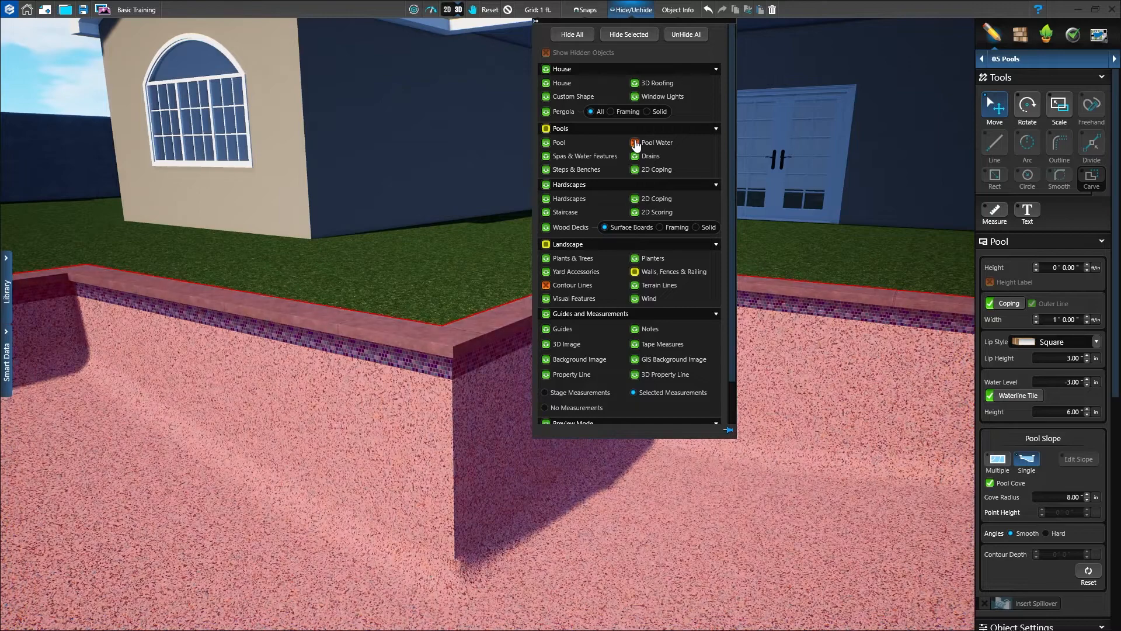
{"action": "left_click", "coordinate": [635, 143]}
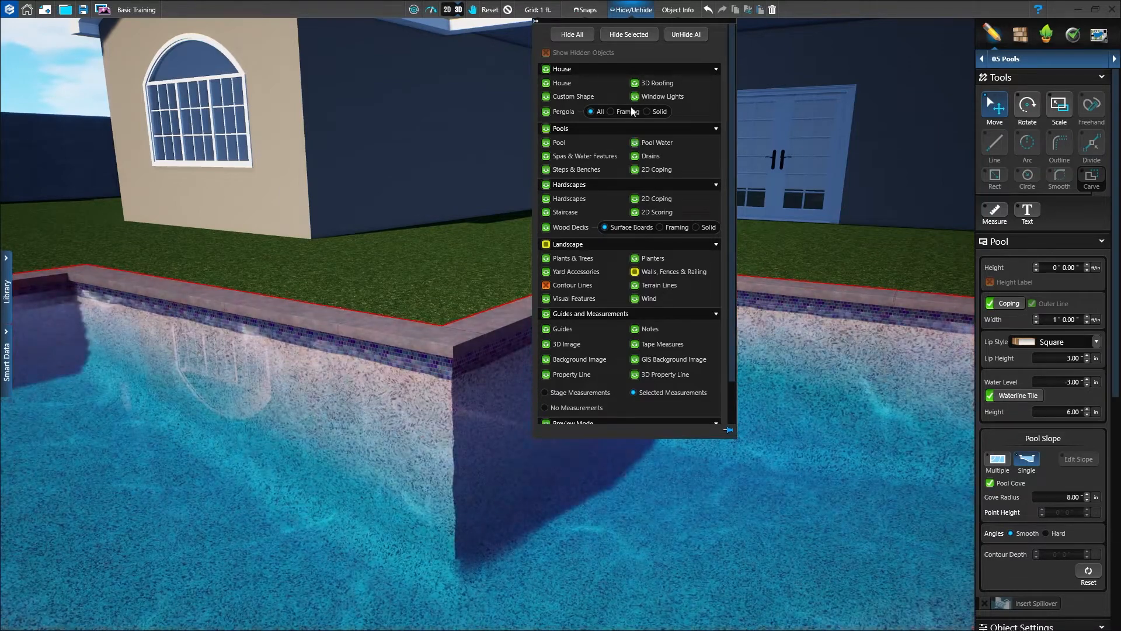
{"action": "left_click", "coordinate": [628, 10]}
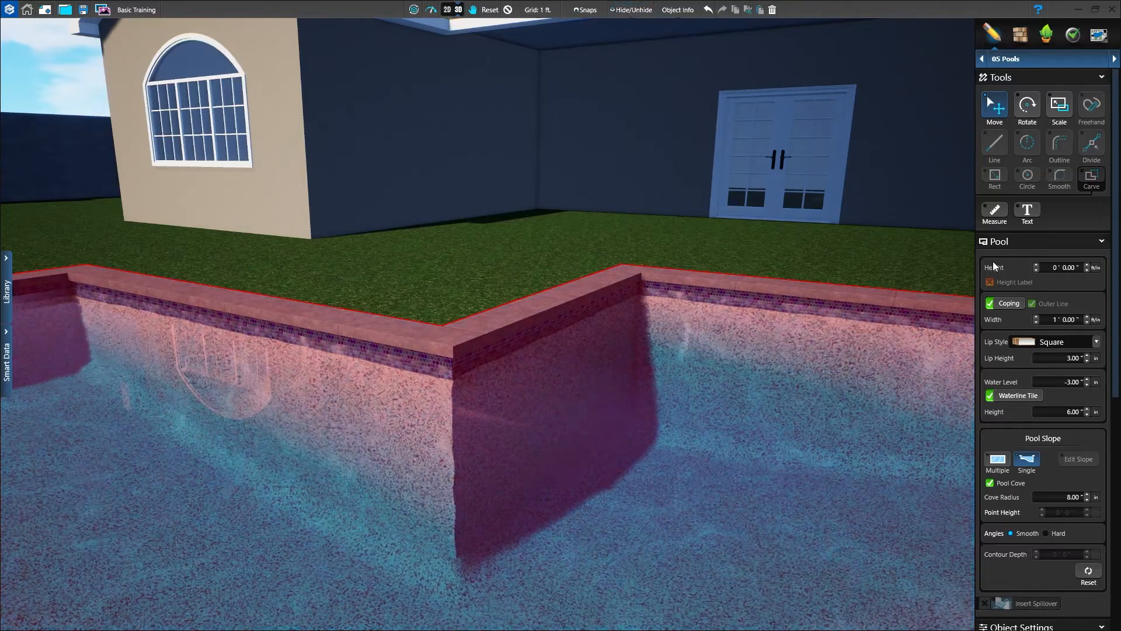
Step: Try the pool at a height of -1 ft and set its height to 1 ft
{"action": "left_click", "coordinate": [1035, 265]}
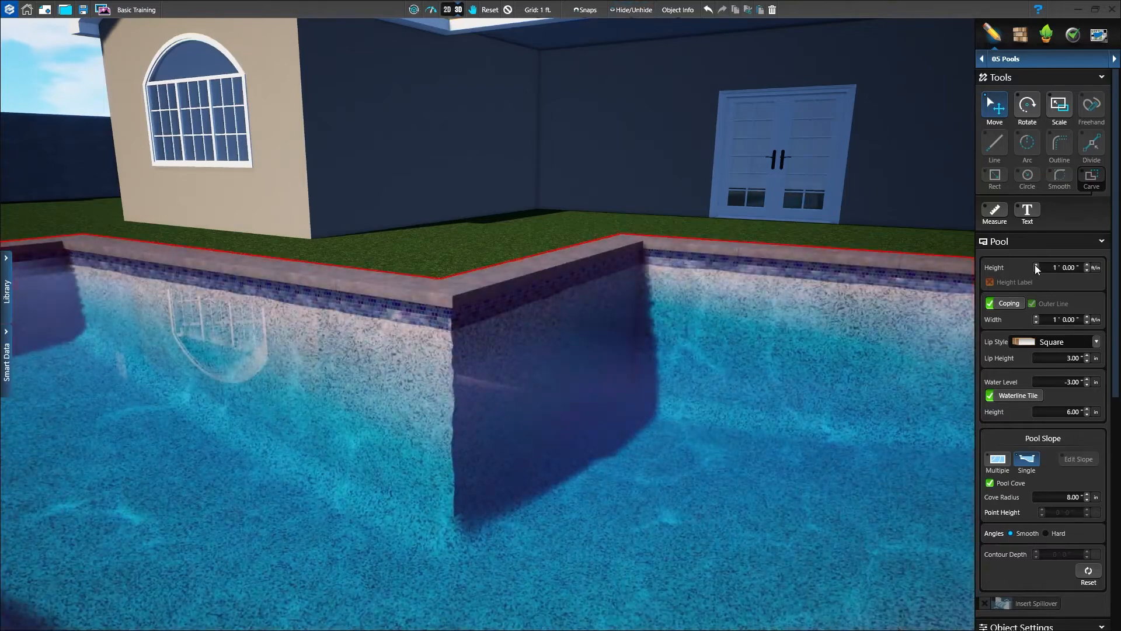
{"action": "left_click", "coordinate": [1036, 270]}
{"action": "left_click", "coordinate": [1036, 270]}
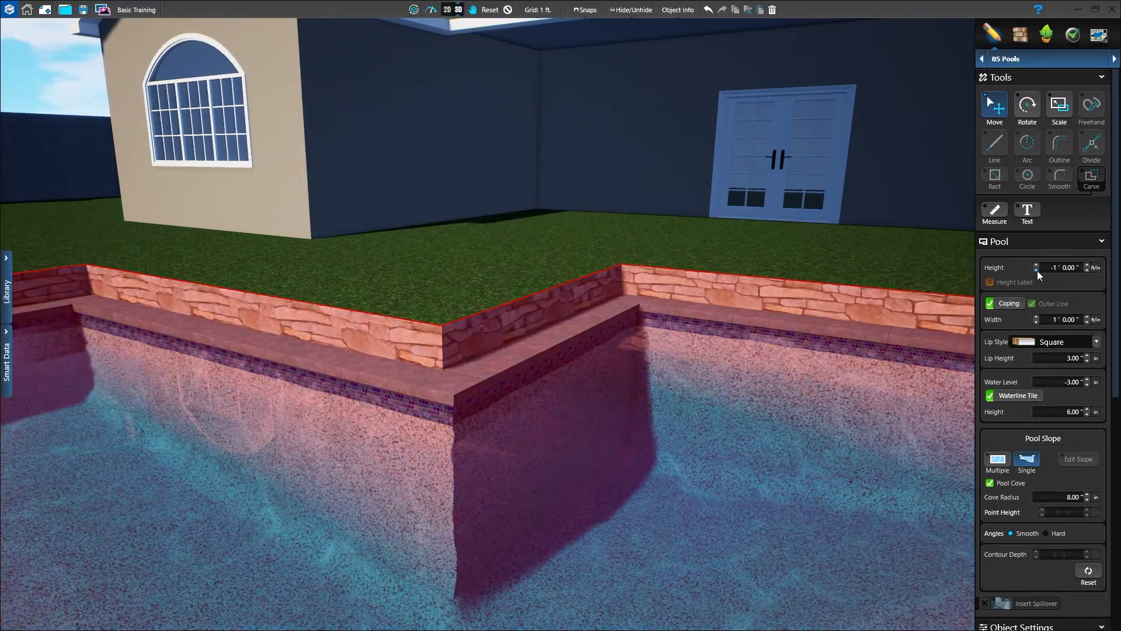
{"action": "left_click", "coordinate": [1033, 264]}
{"action": "left_click", "coordinate": [1033, 264]}
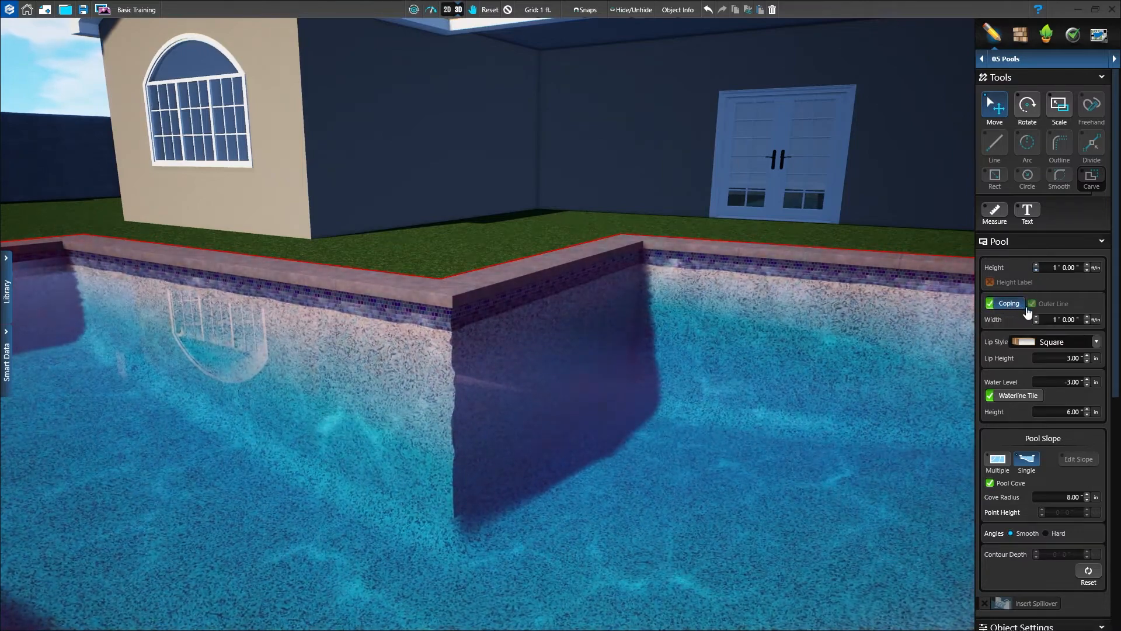
Step: Try a coping width of 1 in and restore it to 1 ft
{"action": "left_click", "coordinate": [1036, 318]}
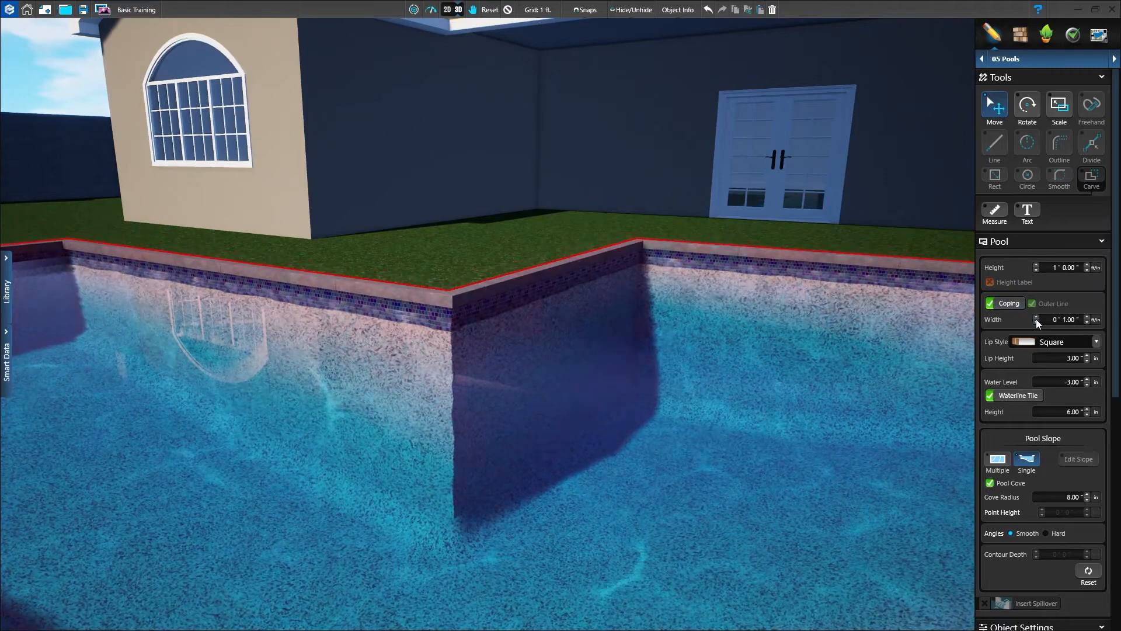
{"action": "left_click", "coordinate": [1037, 321]}
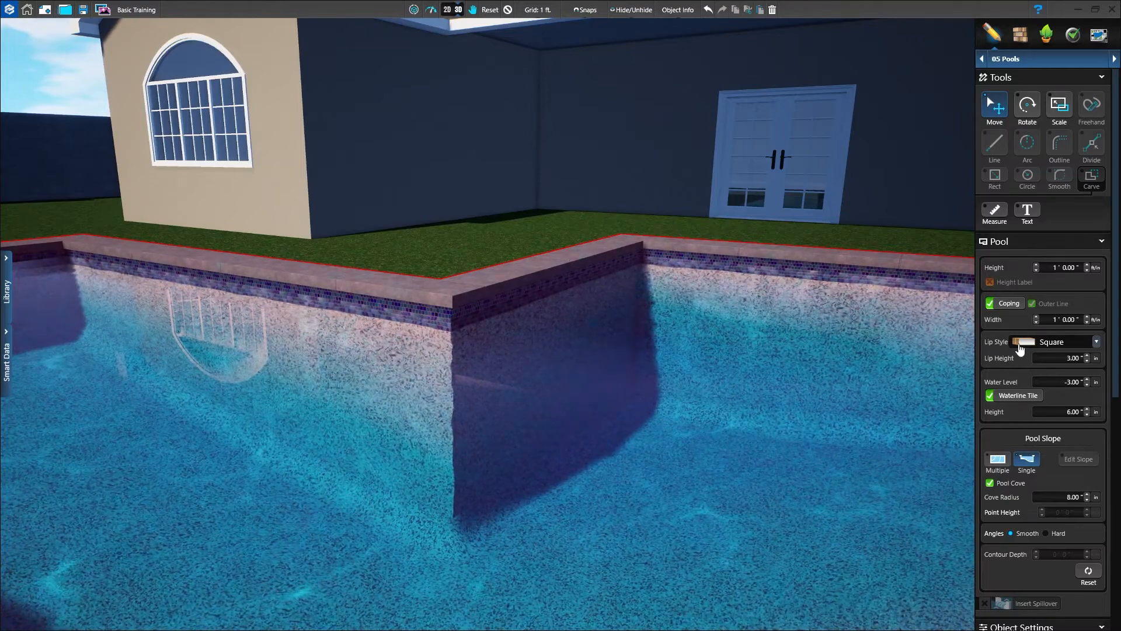
Step: Set the pool's lip style to Custom, try the French and Commercial profiles, and choose the Cantilever profile
{"action": "left_click", "coordinate": [1045, 344]}
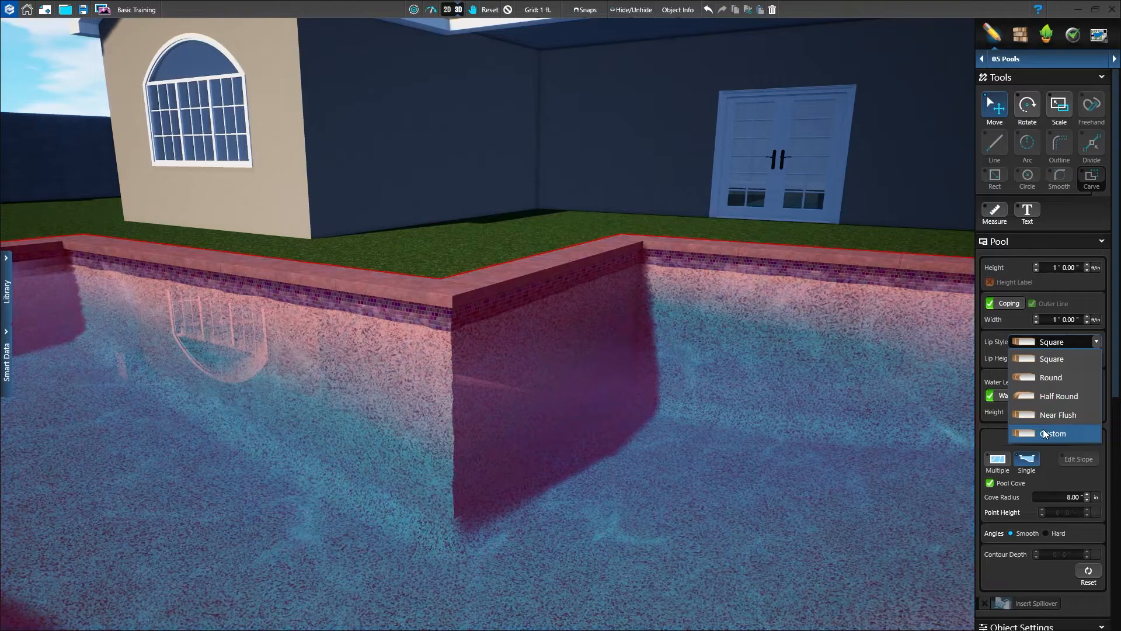
{"action": "left_click", "coordinate": [1045, 433]}
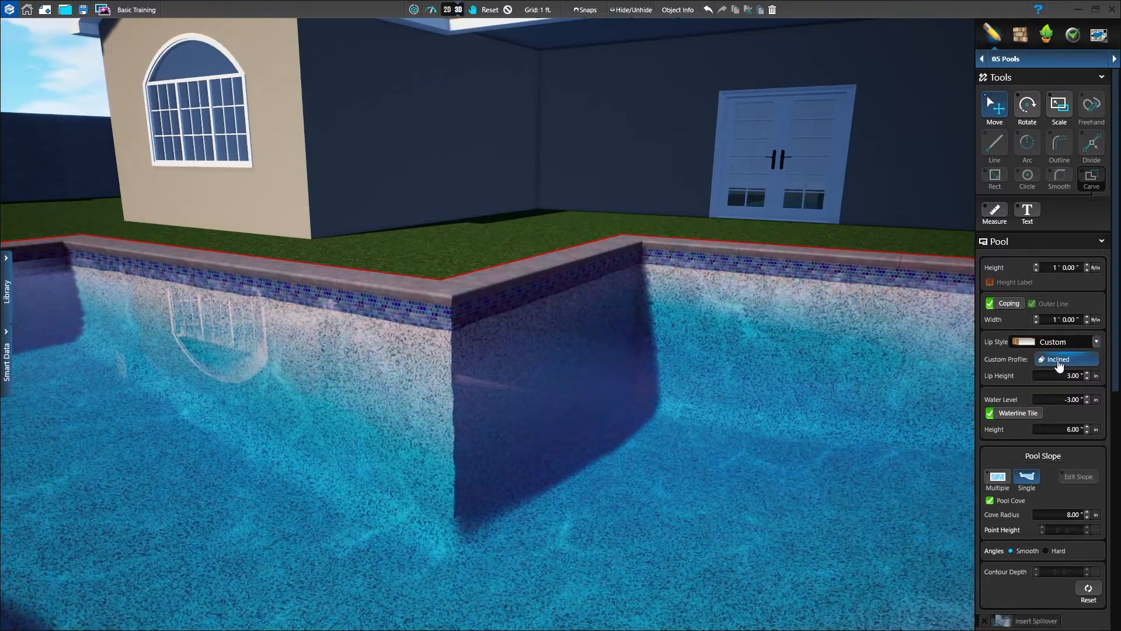
{"action": "left_click", "coordinate": [1059, 364]}
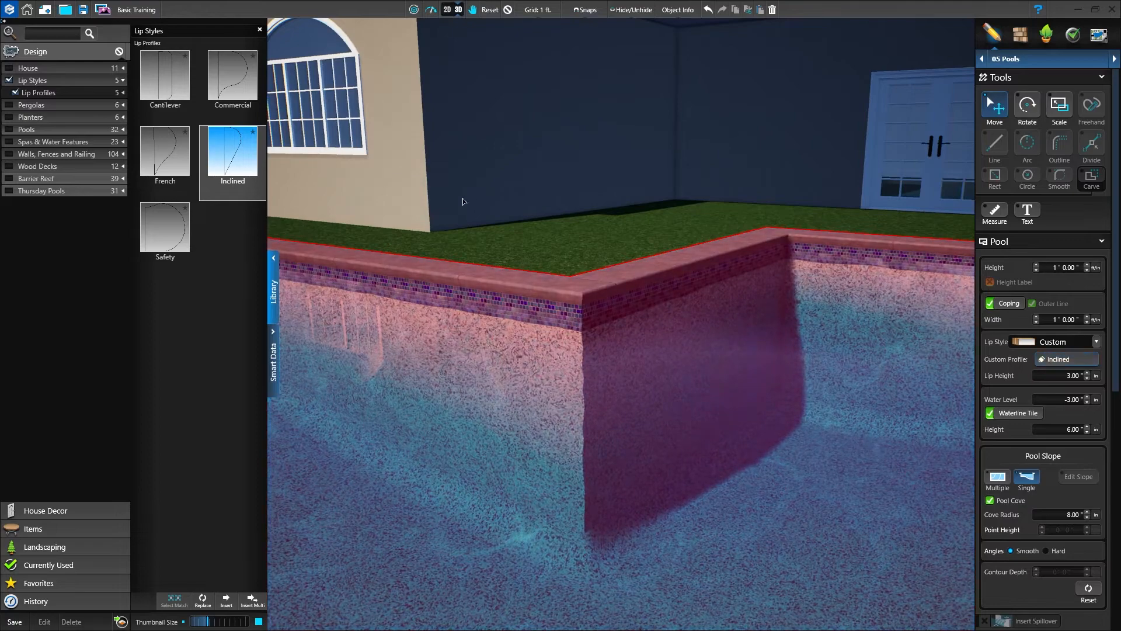
{"action": "left_click", "coordinate": [180, 172]}
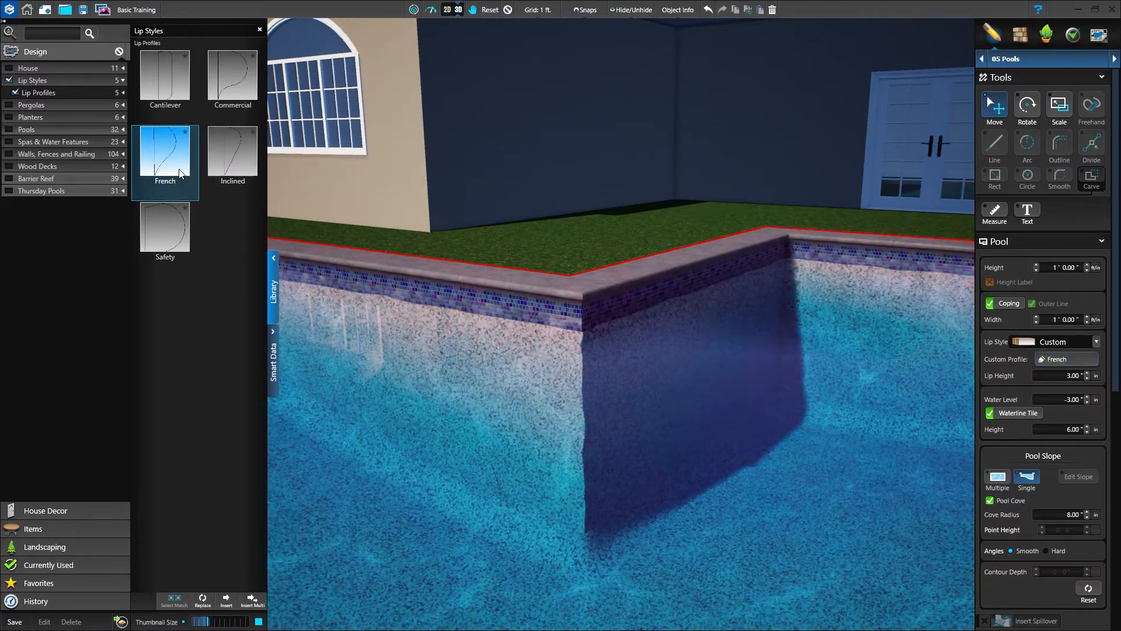
{"action": "left_click", "coordinate": [230, 90]}
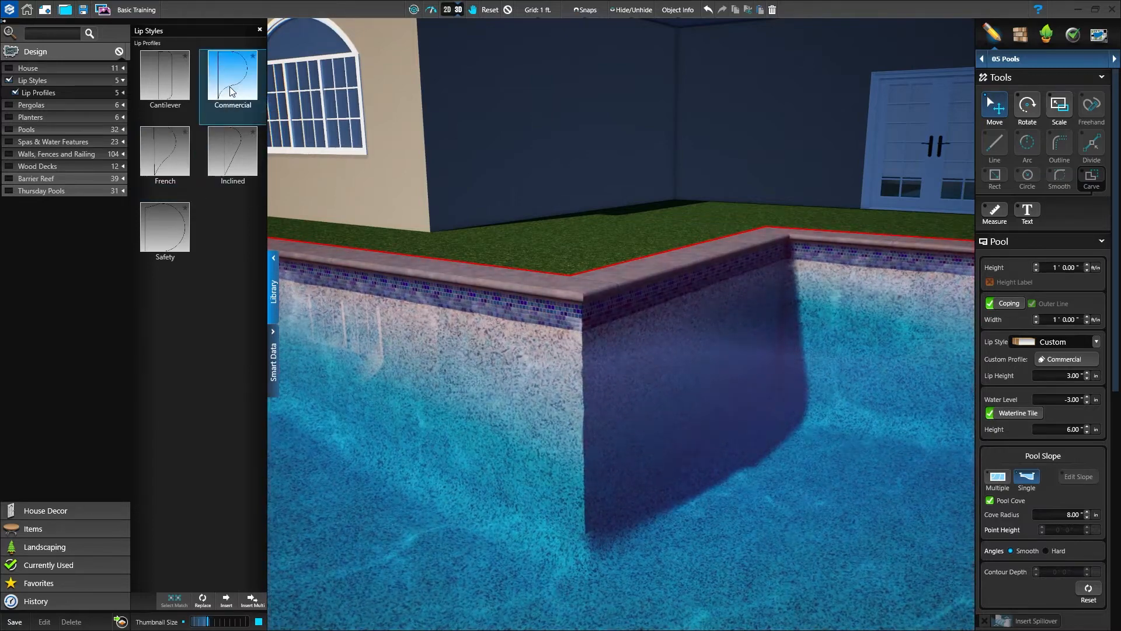
{"action": "left_click", "coordinate": [162, 86]}
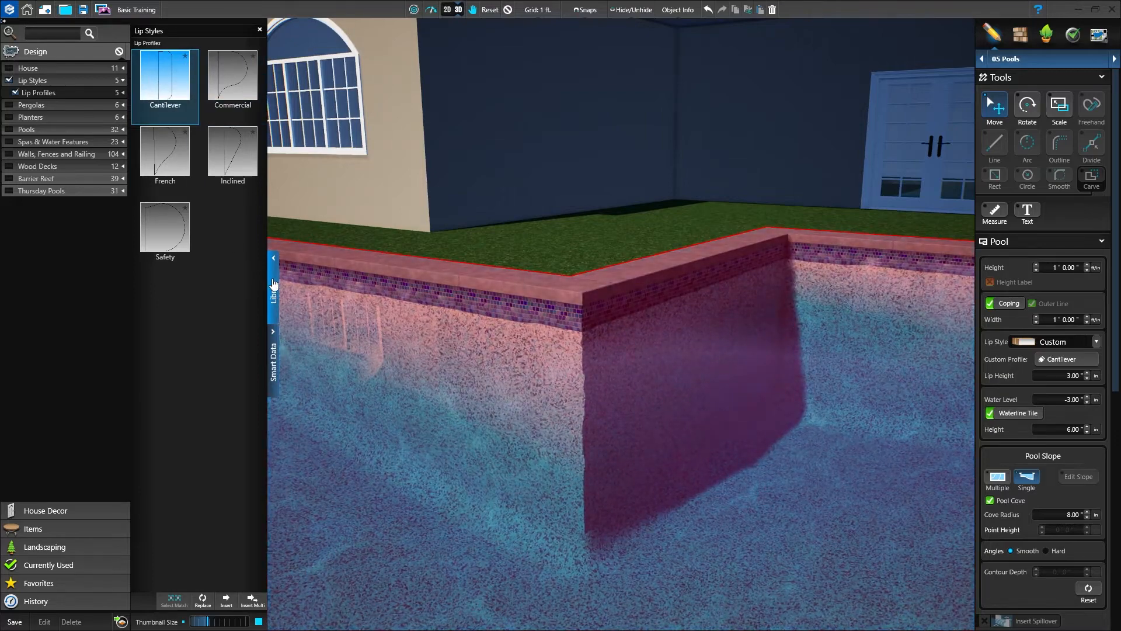
{"action": "left_click", "coordinate": [274, 287]}
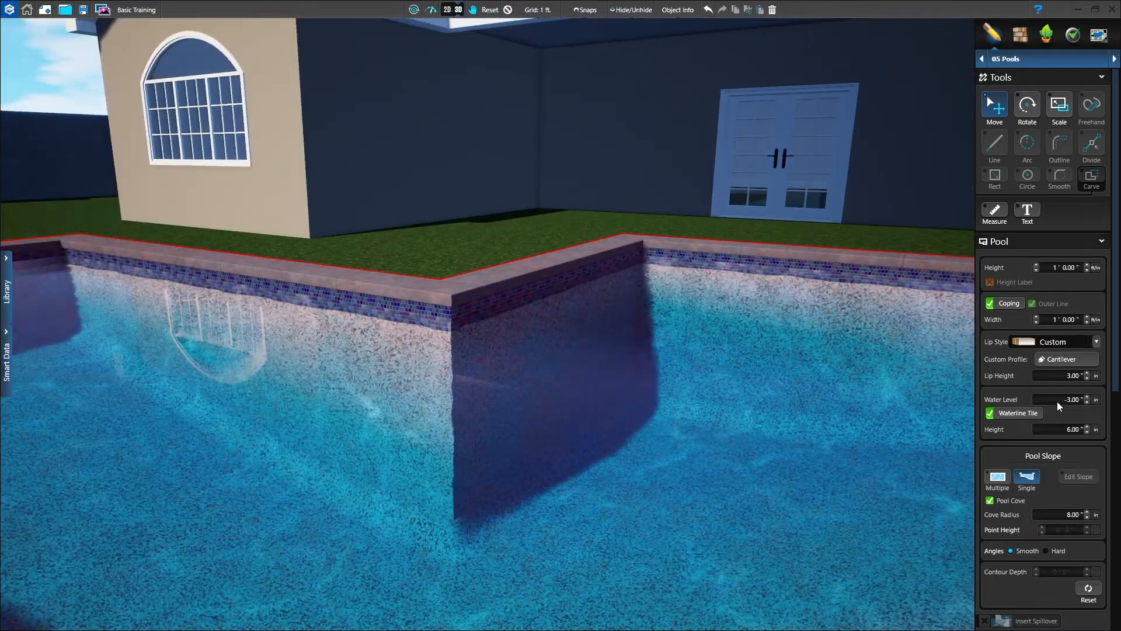
Step: Try raising the pool's water level to -2 in and restore it to -3 in
{"action": "left_click", "coordinate": [1088, 398]}
{"action": "left_click", "coordinate": [1088, 398]}
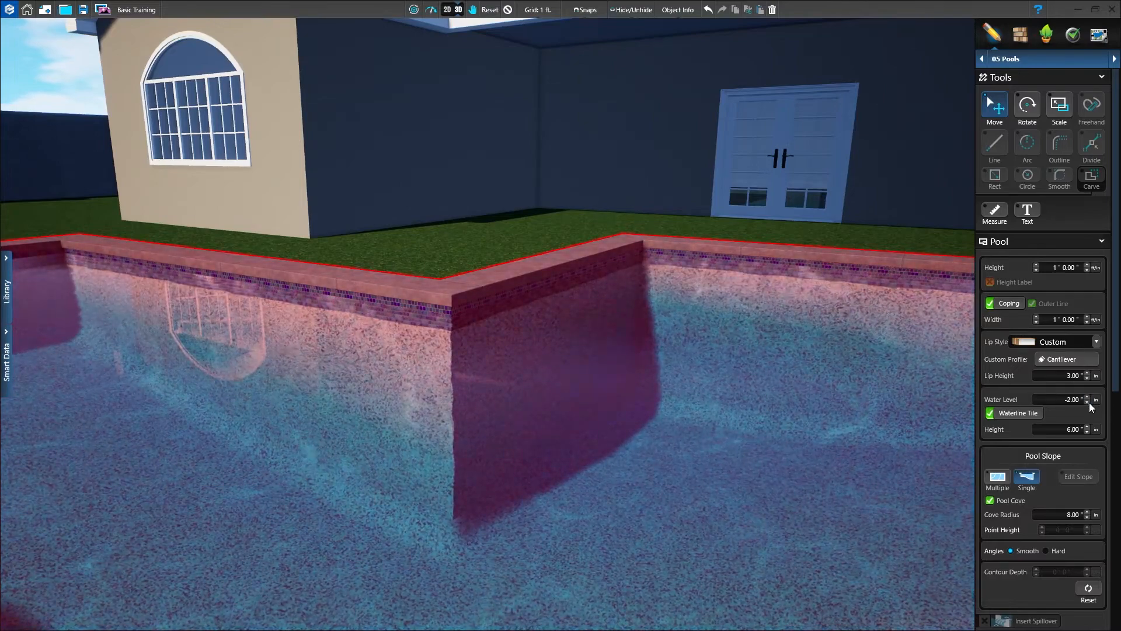
{"action": "double_click", "coordinate": [1087, 402]}
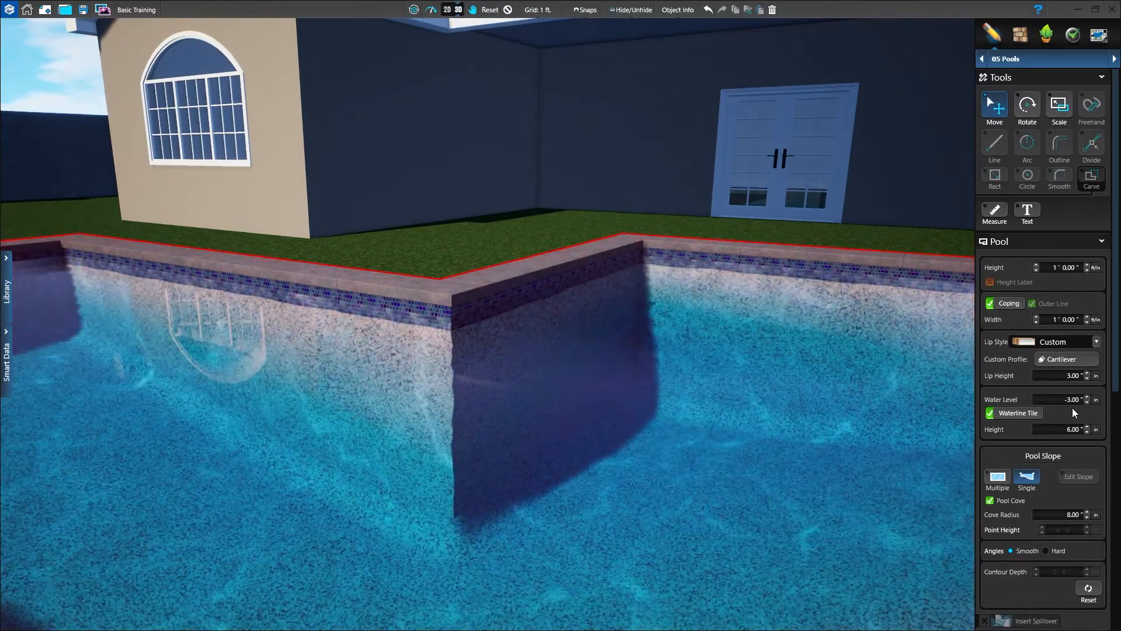
Step: Switch the waterline tile off and on again, and try another tile height before restoring it to 6 in
{"action": "left_click", "coordinate": [1025, 414]}
{"action": "left_click", "coordinate": [1025, 416]}
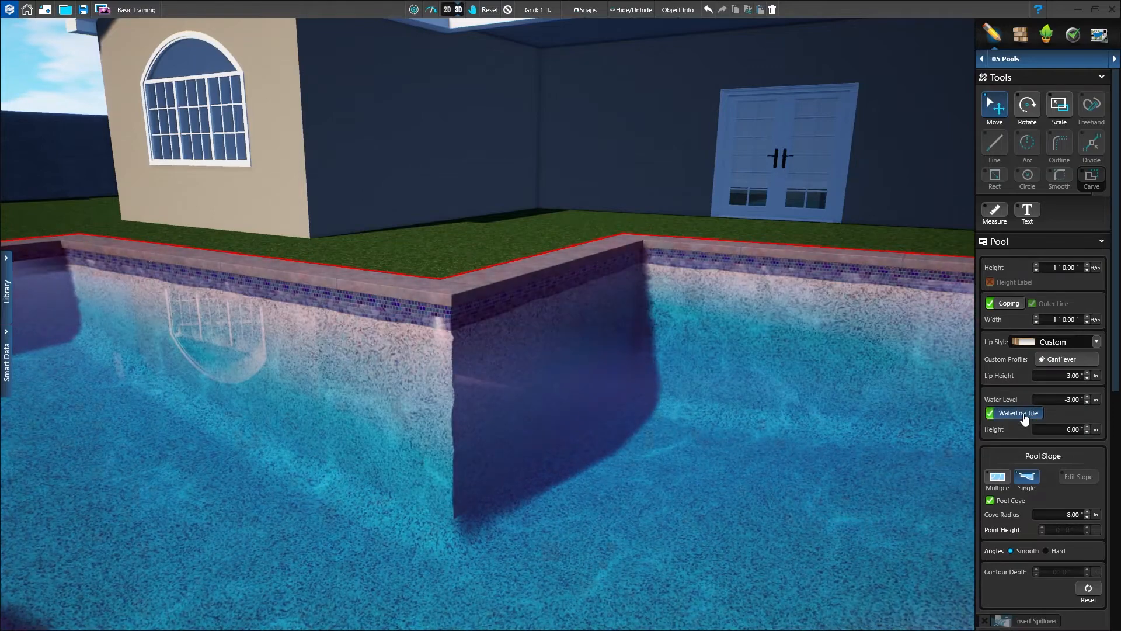
{"action": "left_click", "coordinate": [1086, 426]}
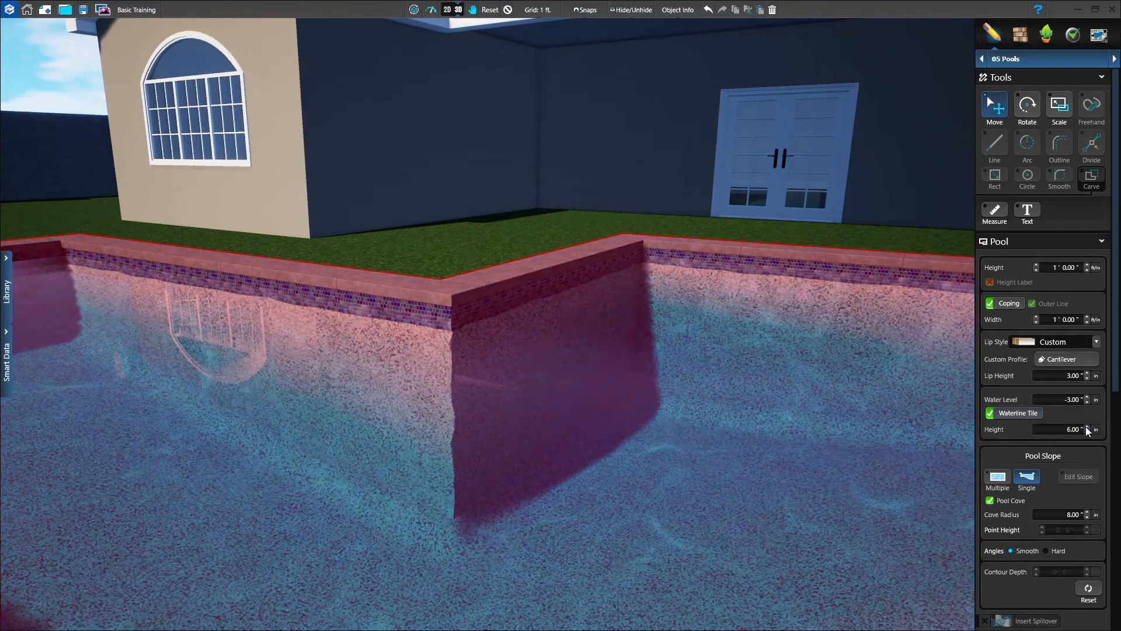
{"action": "left_click", "coordinate": [1086, 433]}
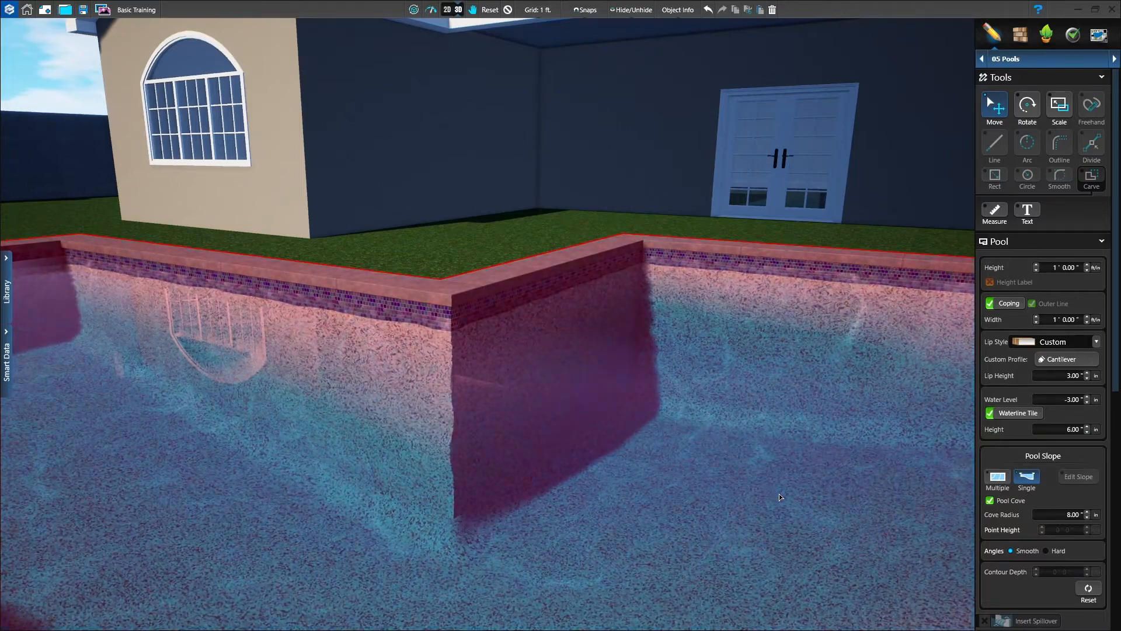
Step: Try the pool without its cove and undo that, and try a 6 in cove radius before restoring 8 in
{"action": "left_click", "coordinate": [989, 501]}
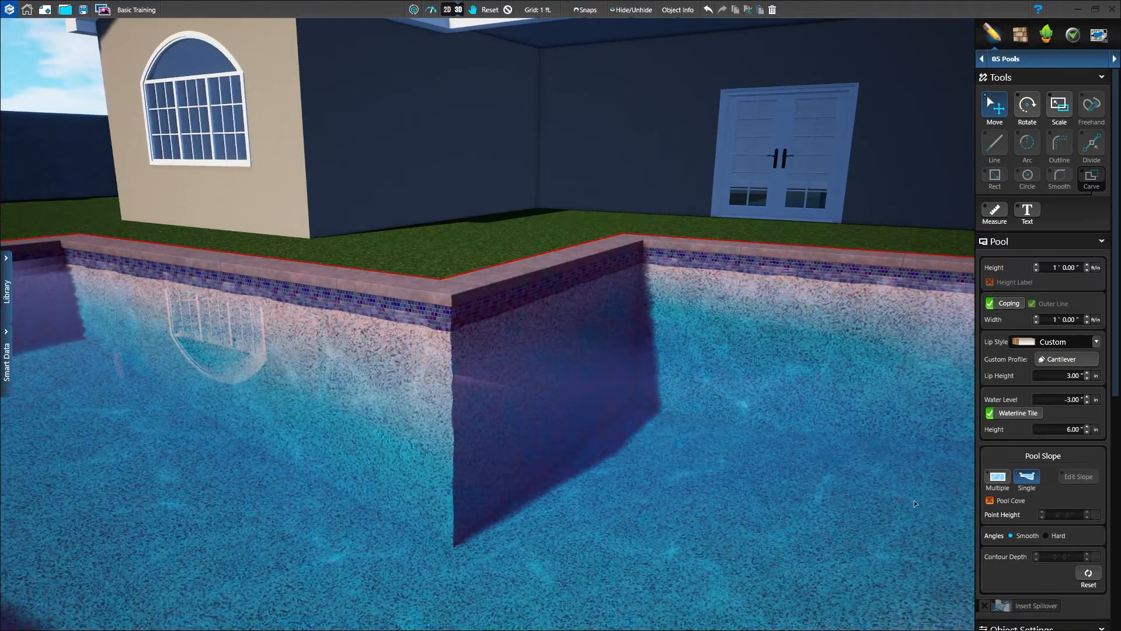
{"action": "key", "text": "ctrl+z"}
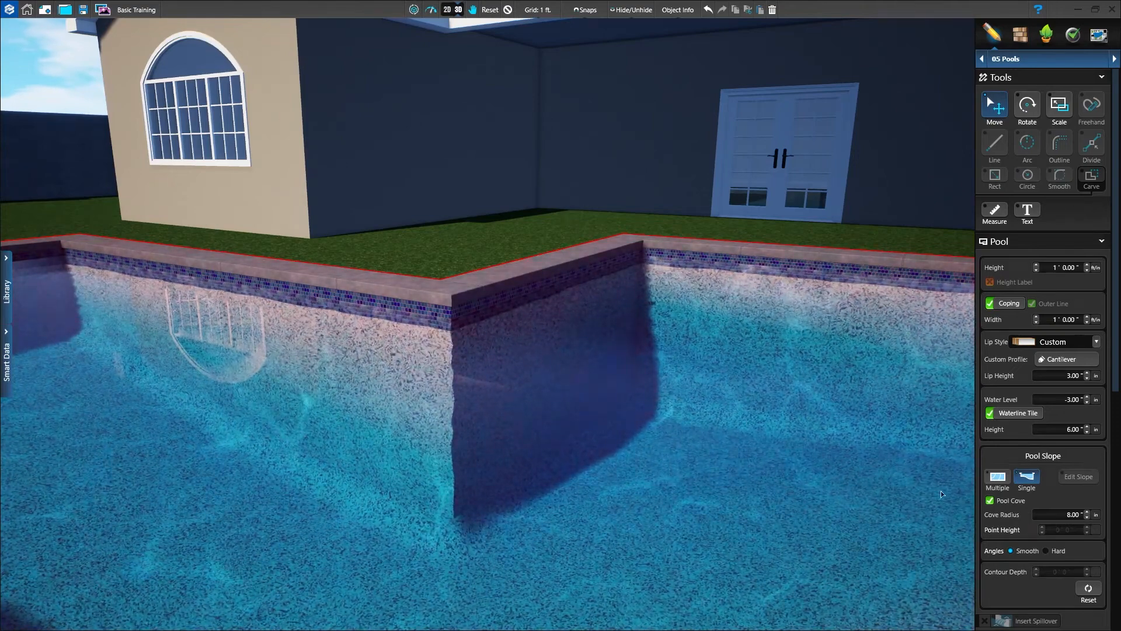
{"action": "left_click", "coordinate": [1087, 518]}
{"action": "left_click", "coordinate": [1087, 517]}
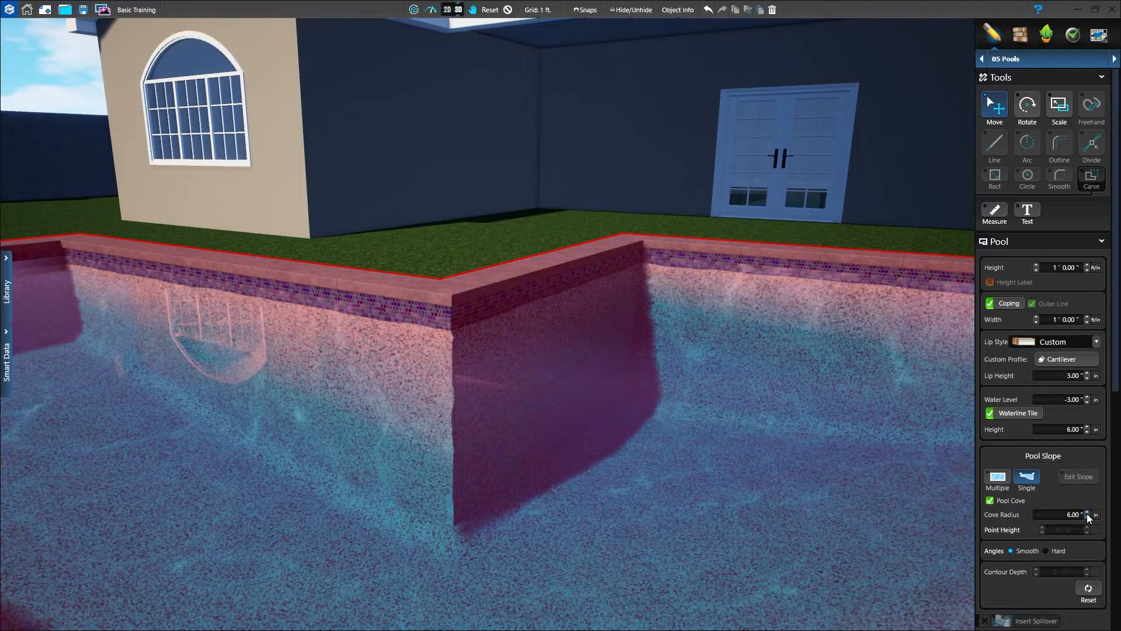
{"action": "left_click", "coordinate": [1087, 512]}
{"action": "left_click", "coordinate": [1088, 512]}
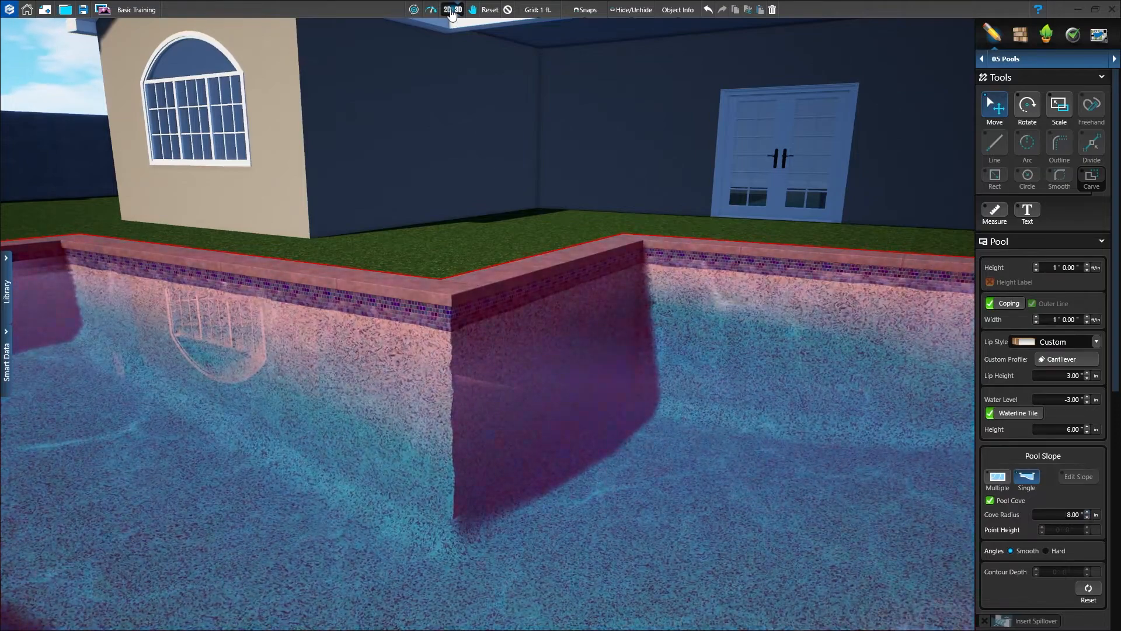
Step: In the 2D plan, insert a spillover at the middle of the pool's 15 ft edge and lengthen it to 5 ft
{"action": "left_click", "coordinate": [449, 10]}
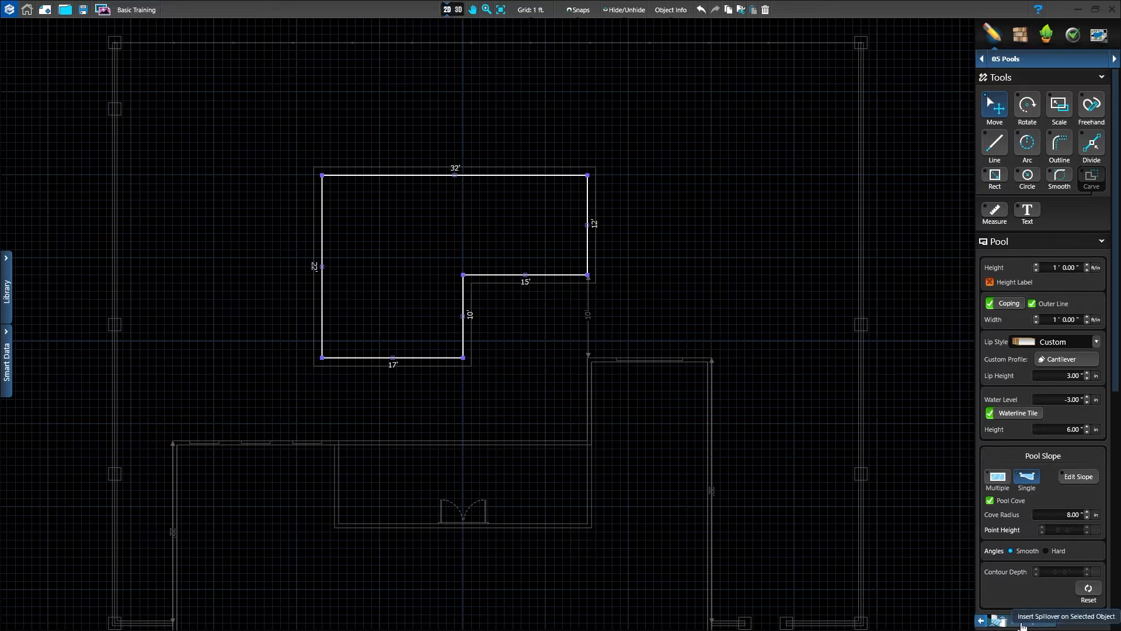
{"action": "left_click", "coordinate": [1022, 625]}
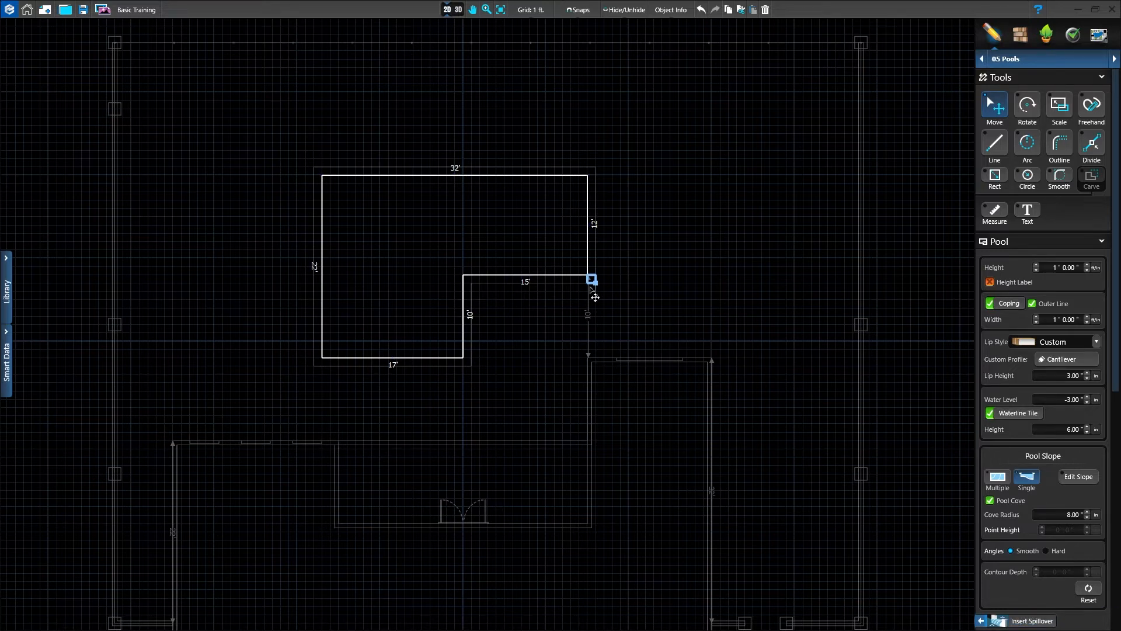
{"action": "mouse_move", "coordinate": [592, 291]}
{"action": "left_mouse_down"}
{"action": "mouse_move", "coordinate": [484, 293]}
{"action": "mouse_move", "coordinate": [467, 309]}
{"action": "mouse_move", "coordinate": [470, 345]}
{"action": "mouse_move", "coordinate": [474, 300]}
{"action": "mouse_move", "coordinate": [601, 255]}
{"action": "mouse_move", "coordinate": [604, 182]}
{"action": "mouse_move", "coordinate": [593, 290]}
{"action": "mouse_move", "coordinate": [509, 292]}
{"action": "mouse_move", "coordinate": [530, 292]}
{"action": "left_mouse_up"}
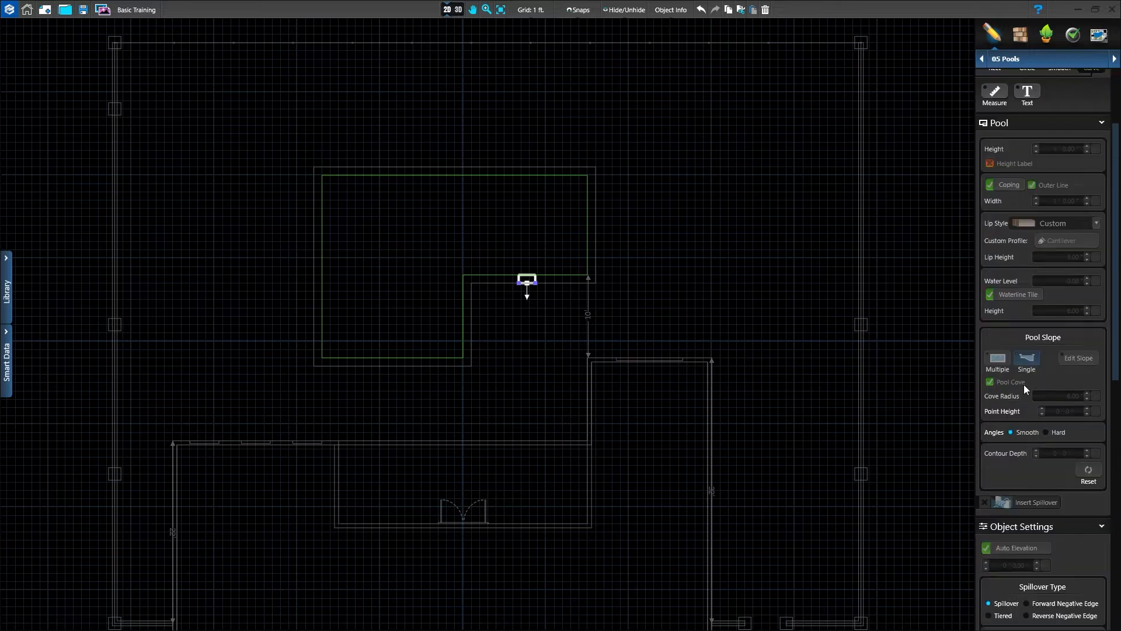
{"action": "scroll", "coordinate": [1025, 386], "scroll_direction": "down", "scroll_amount": 5}
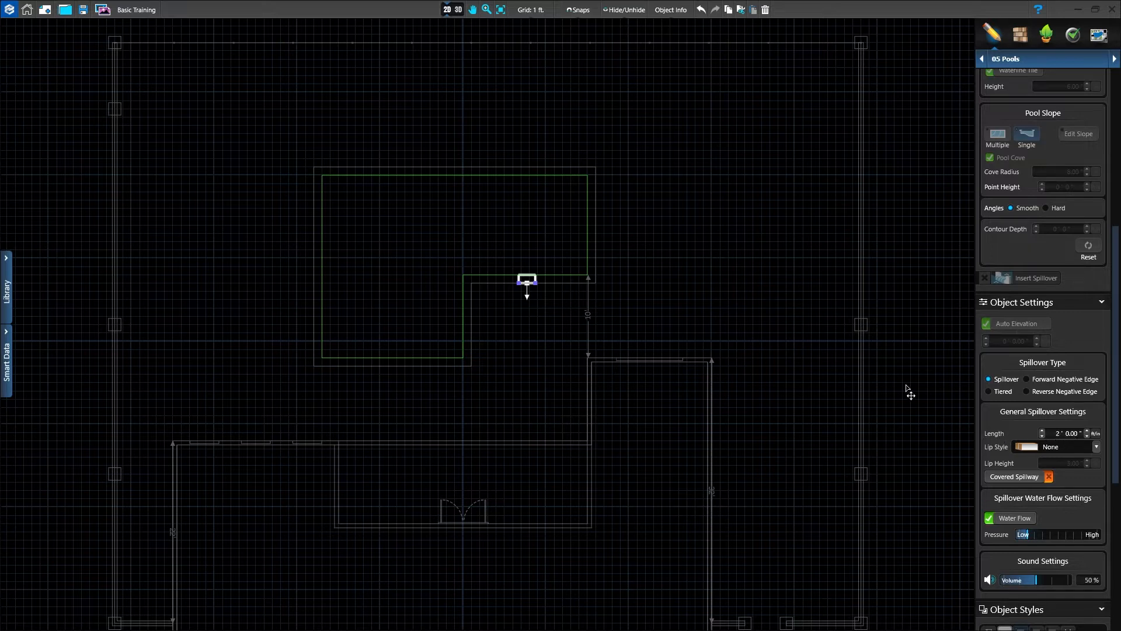
{"action": "left_click_drag", "start_coordinate": [537, 284], "coordinate": [503, 290]}
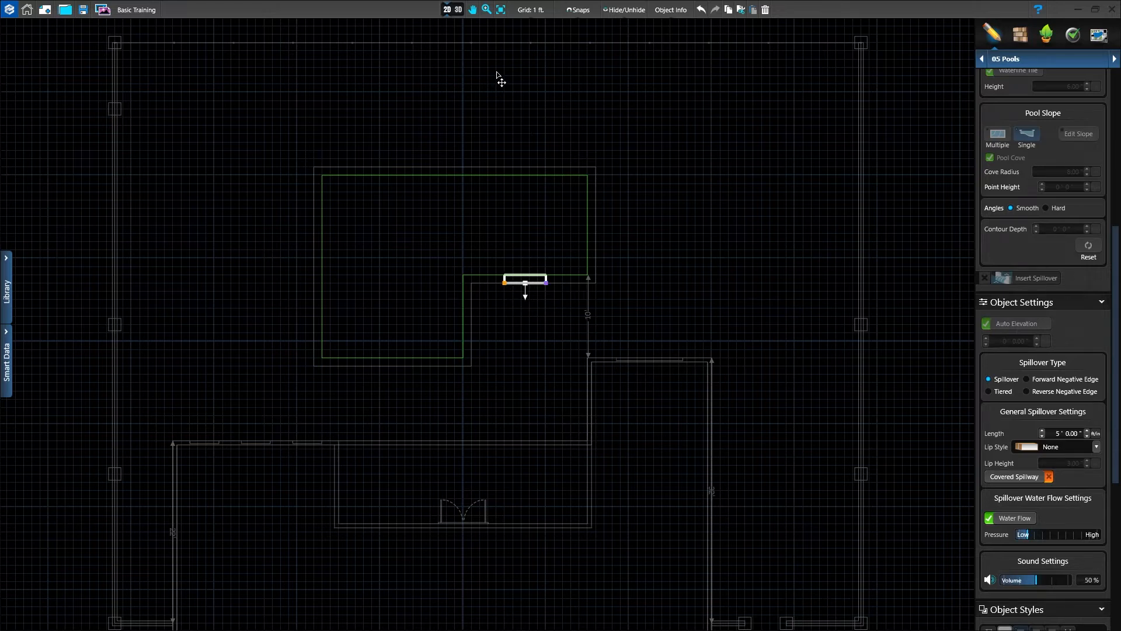
Step: Preview the spillover in 3D as Tiered, Reverse Negative Edge and Forward Negative Edge, and return it to the Spillover type
{"action": "left_click", "coordinate": [455, 12]}
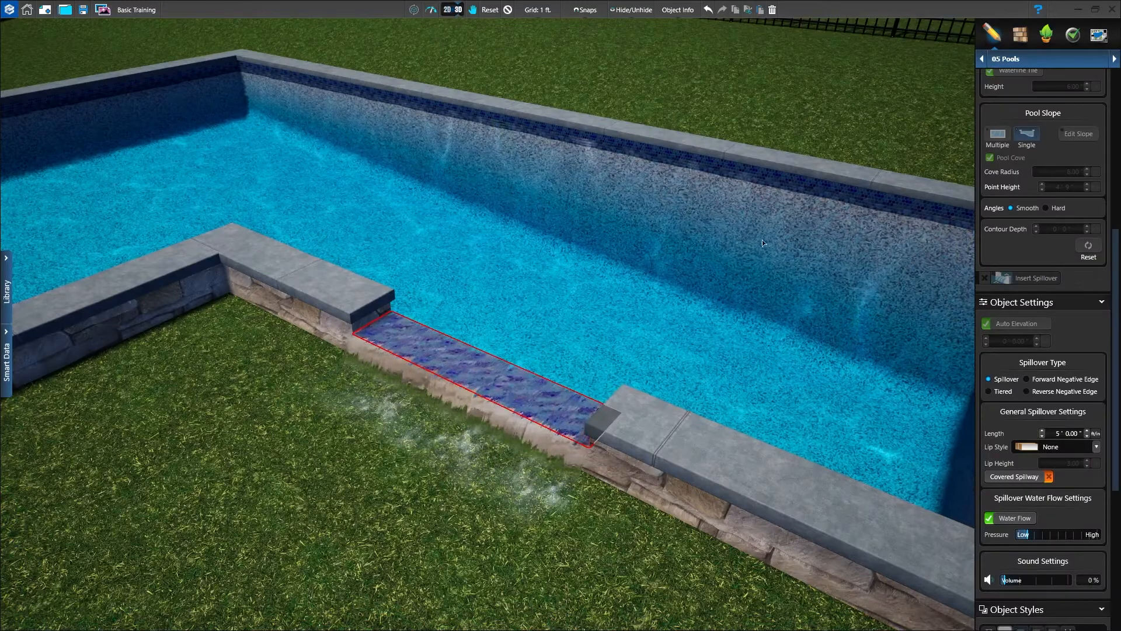
{"action": "left_click", "coordinate": [1001, 391]}
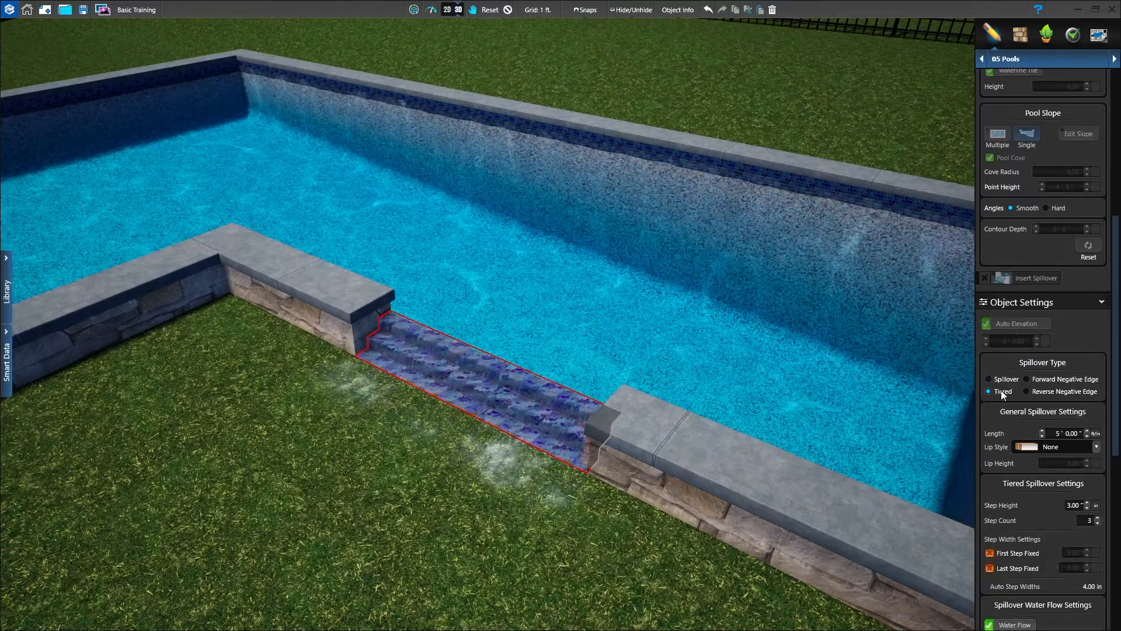
{"action": "left_click", "coordinate": [1052, 395]}
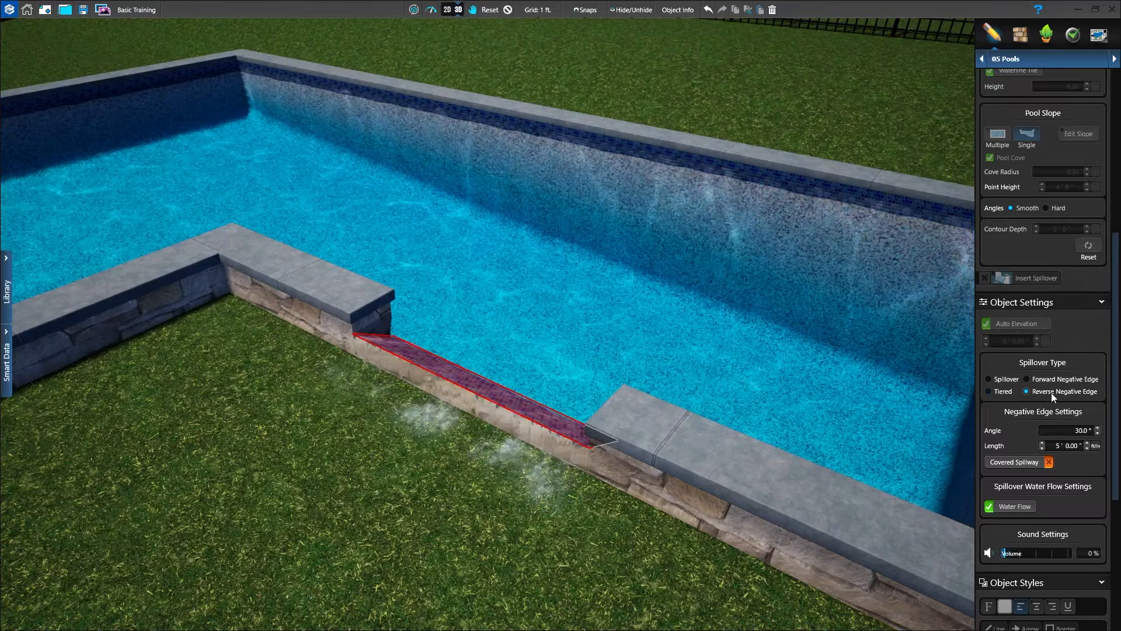
{"action": "left_click", "coordinate": [1051, 377]}
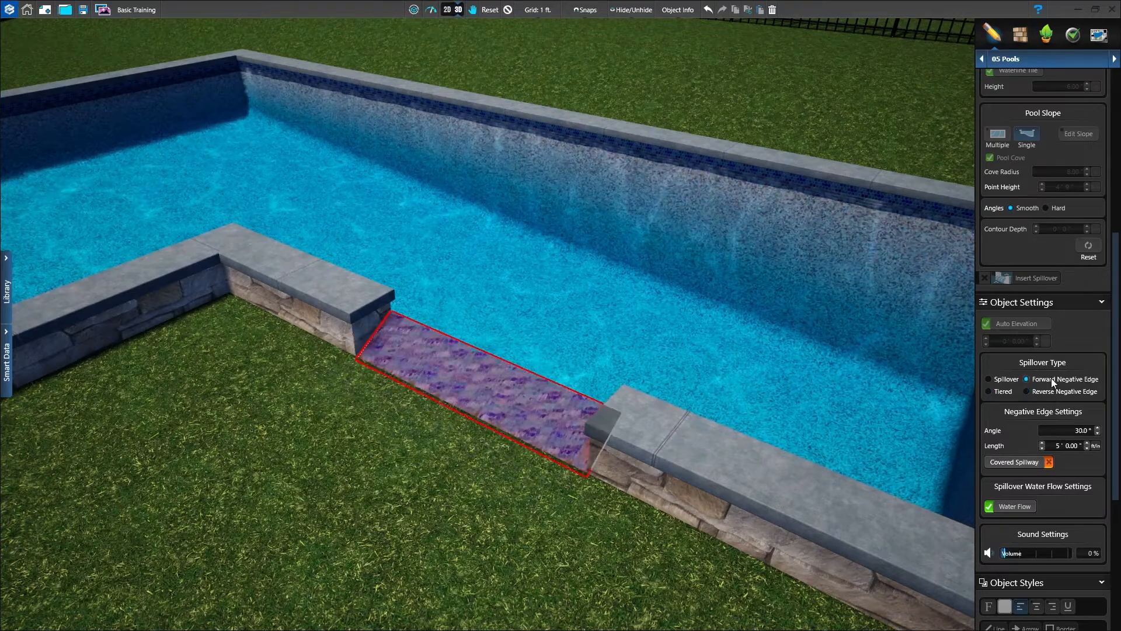
{"action": "left_click", "coordinate": [1005, 379]}
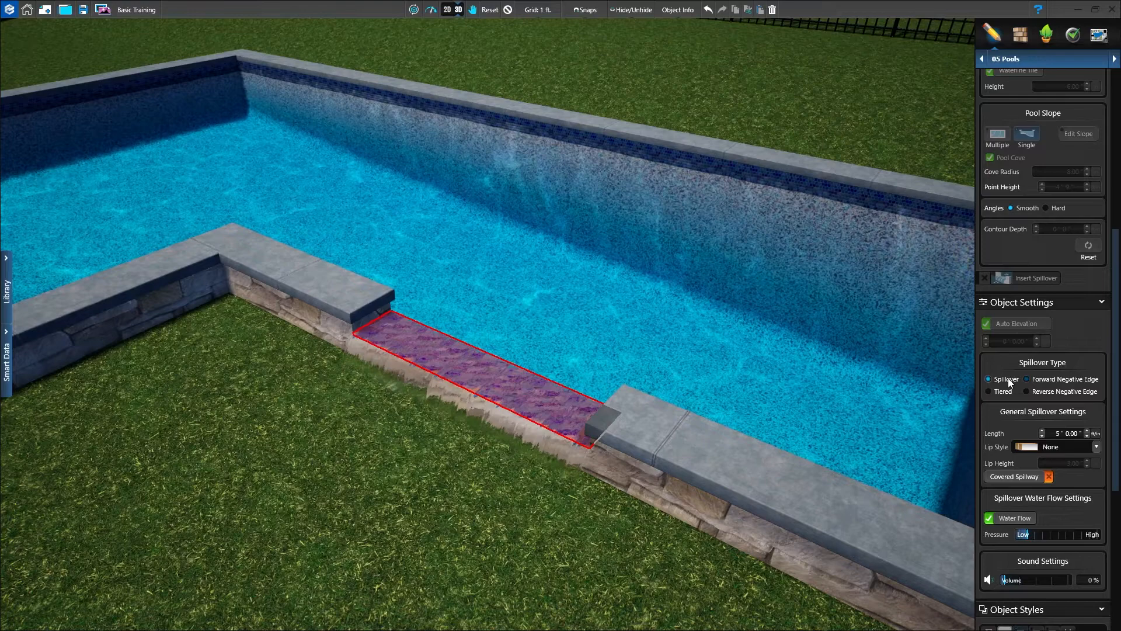
Step: Turn the spillover's water flow off and on again, and delete the spillover in the 2D plan
{"action": "left_click", "coordinate": [1016, 520]}
{"action": "left_click", "coordinate": [1016, 520]}
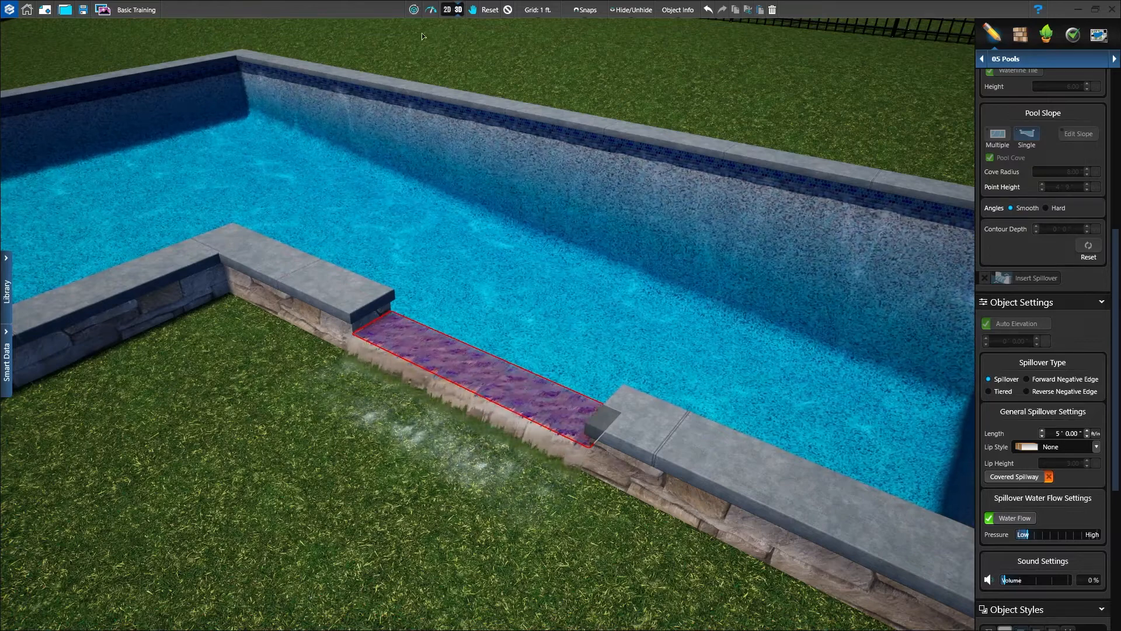
{"action": "left_click", "coordinate": [452, 12]}
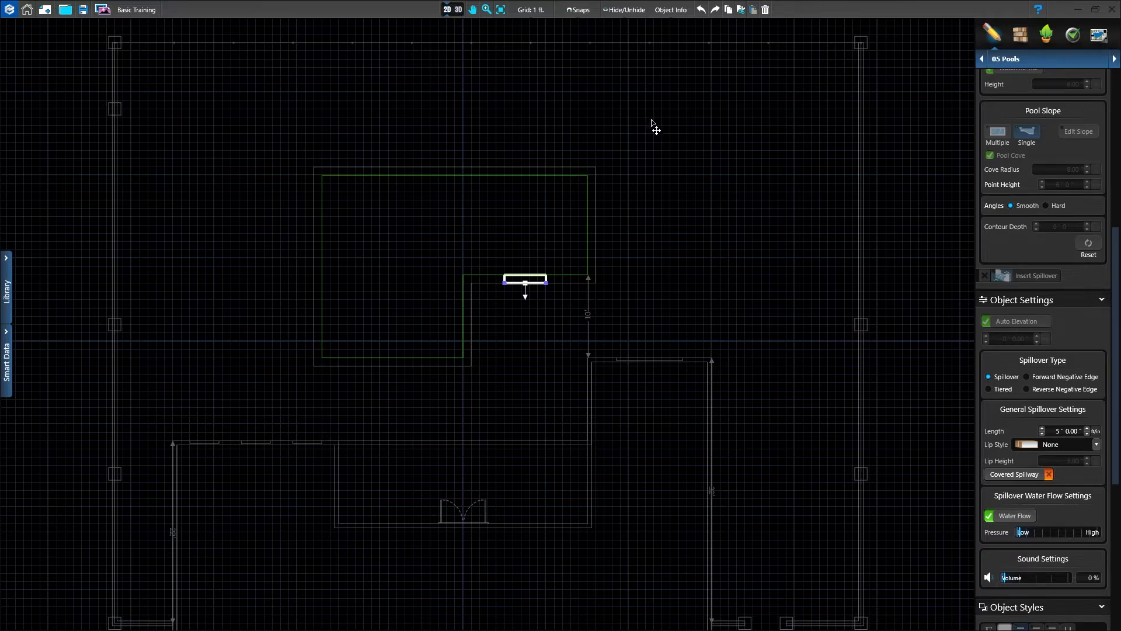
{"action": "left_click", "coordinate": [765, 10]}
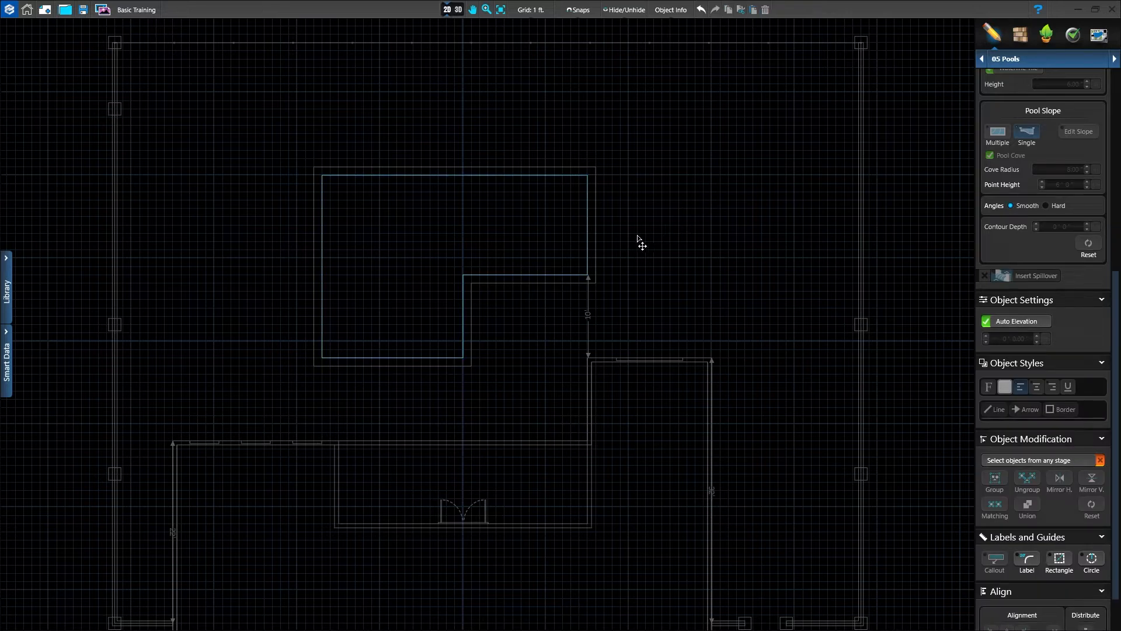
Step: Select the L-shaped pool and set its height to 0
{"action": "left_click", "coordinate": [589, 225]}
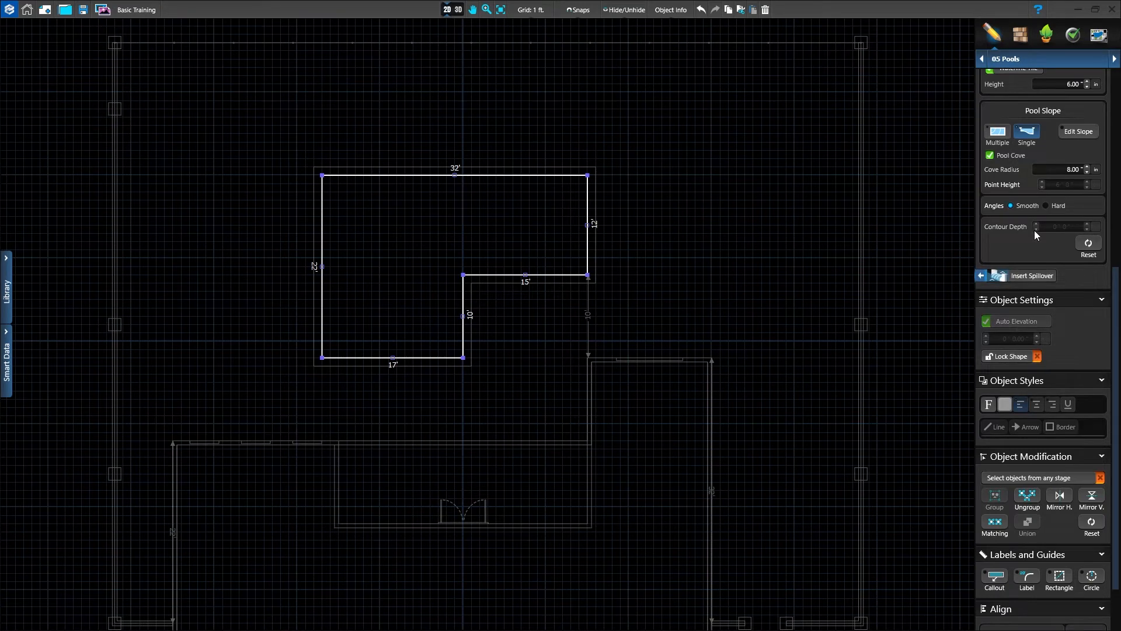
{"action": "scroll", "coordinate": [1034, 229], "scroll_direction": "up", "scroll_amount": 3}
{"action": "scroll", "coordinate": [1033, 226], "scroll_direction": "up", "scroll_amount": 1}
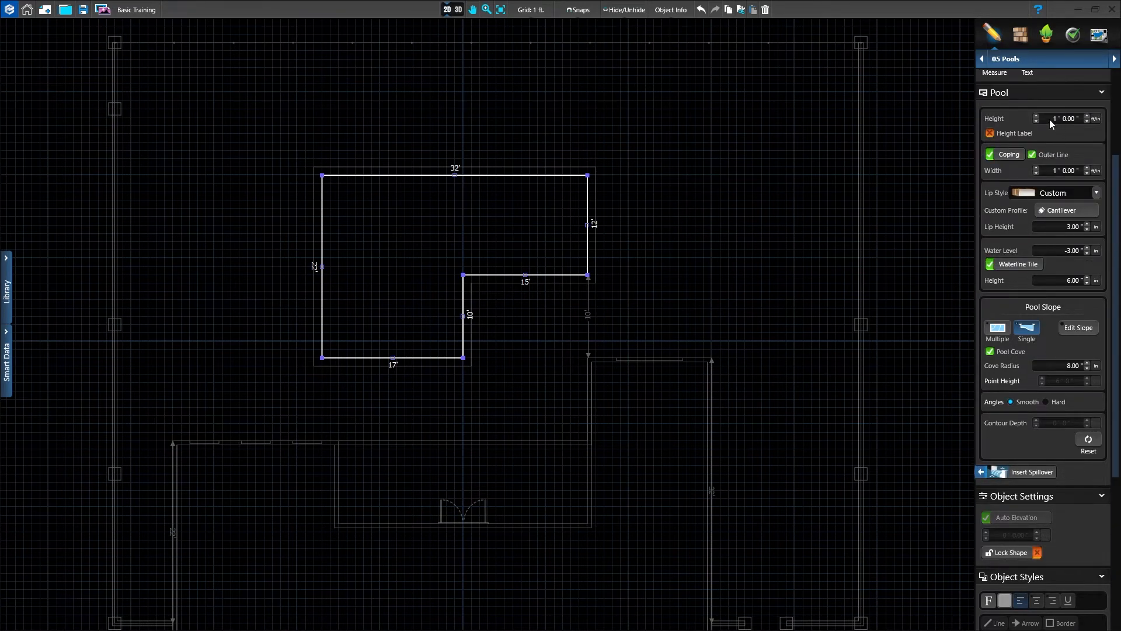
{"action": "type", "text": "0"}
Step: Edit the pool slope, align its direction with the pool's 32 ft length, and set the 6 ft end's point height to 3 ft
{"action": "left_click", "coordinate": [1078, 331]}
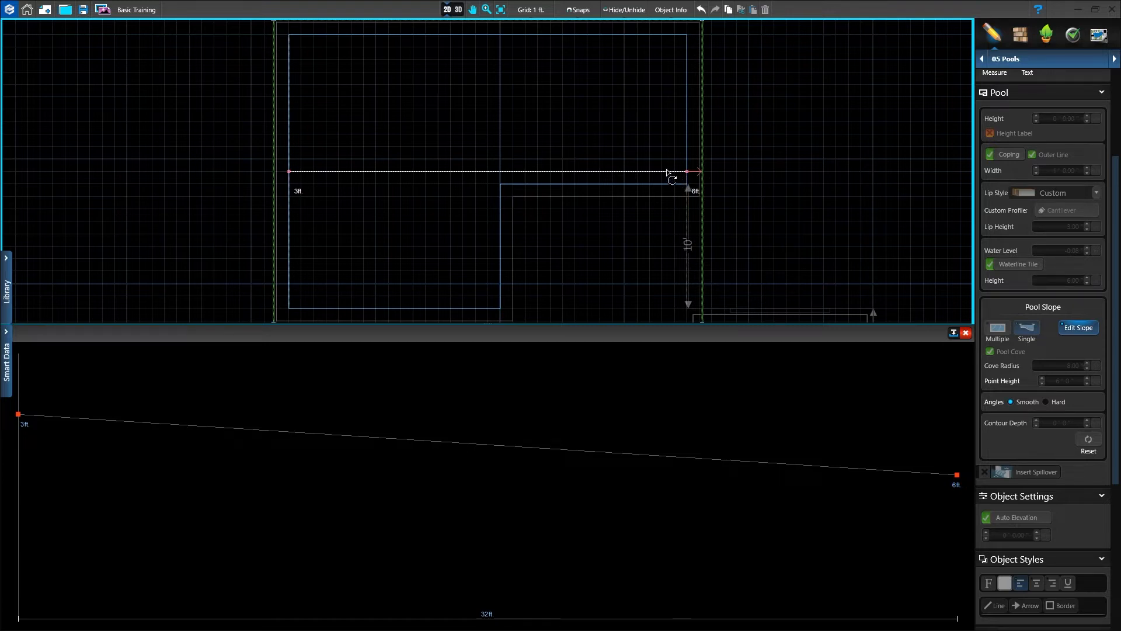
{"action": "left_click_drag", "start_coordinate": [520, 271], "coordinate": [633, 162]}
{"action": "left_click", "coordinate": [957, 474]}
{"action": "left_click_drag", "start_coordinate": [959, 475], "coordinate": [961, 446]}
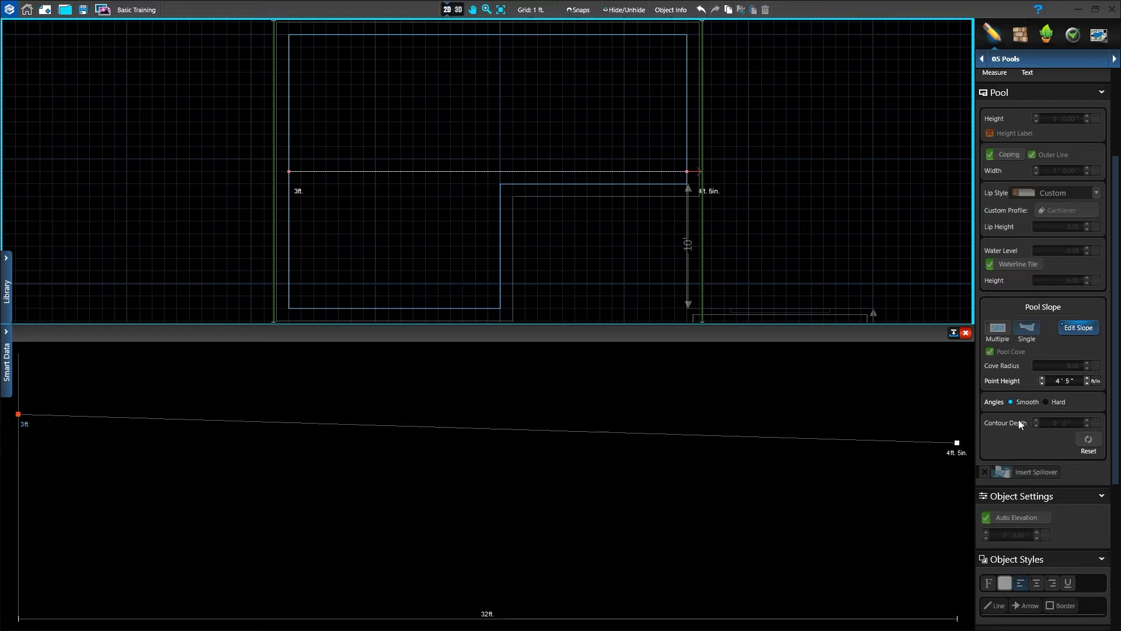
{"action": "scroll", "coordinate": [1057, 379], "scroll_direction": "down", "scroll_amount": 1}
{"action": "type", "text": "0"}
{"action": "key", "text": "Return"}
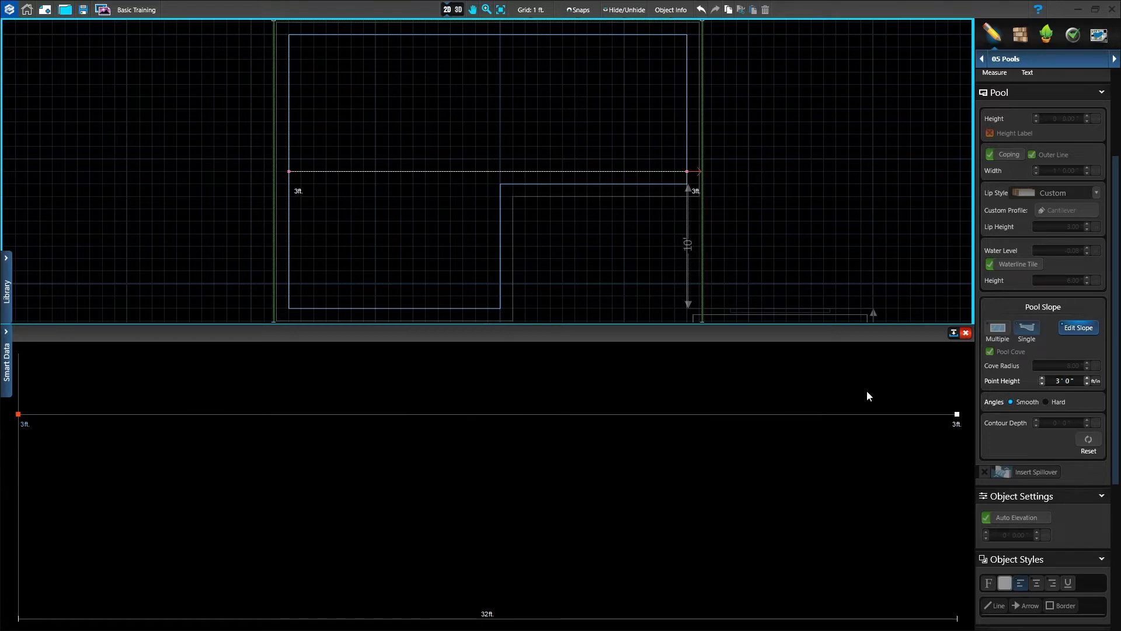
Step: Add a point to the pool's slope profile, set its height to 5 ft 6 in, and position it 16 ft from either end
{"action": "left_click", "coordinate": [500, 414]}
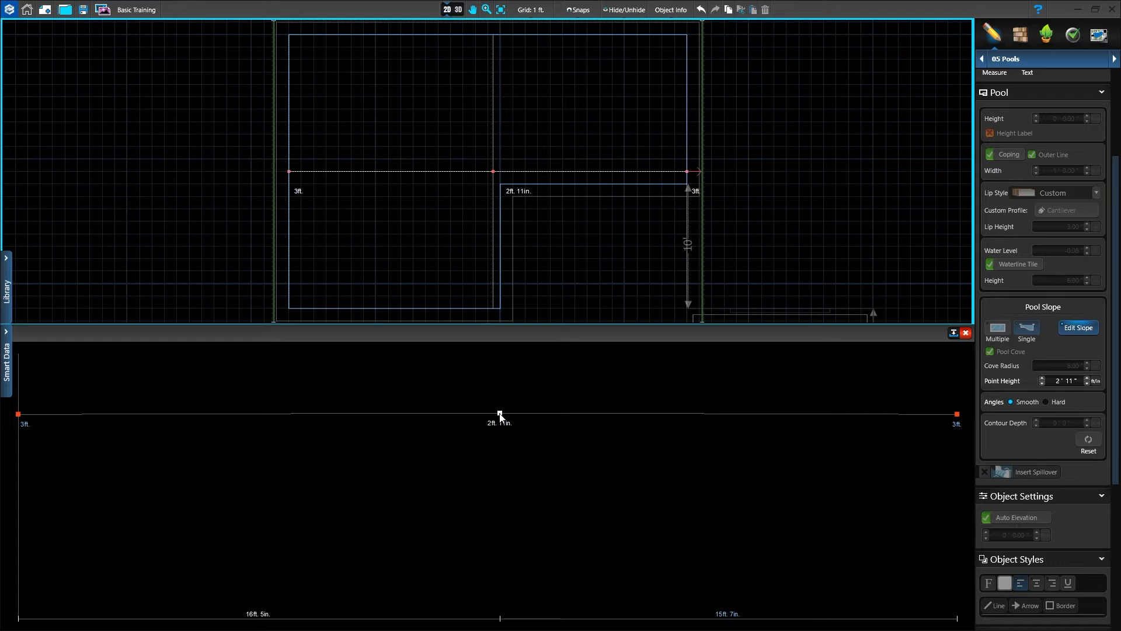
{"action": "type", "text": "5"}
{"action": "key", "text": "Tab"}
{"action": "type", "text": "6"}
{"action": "key", "text": "Return"}
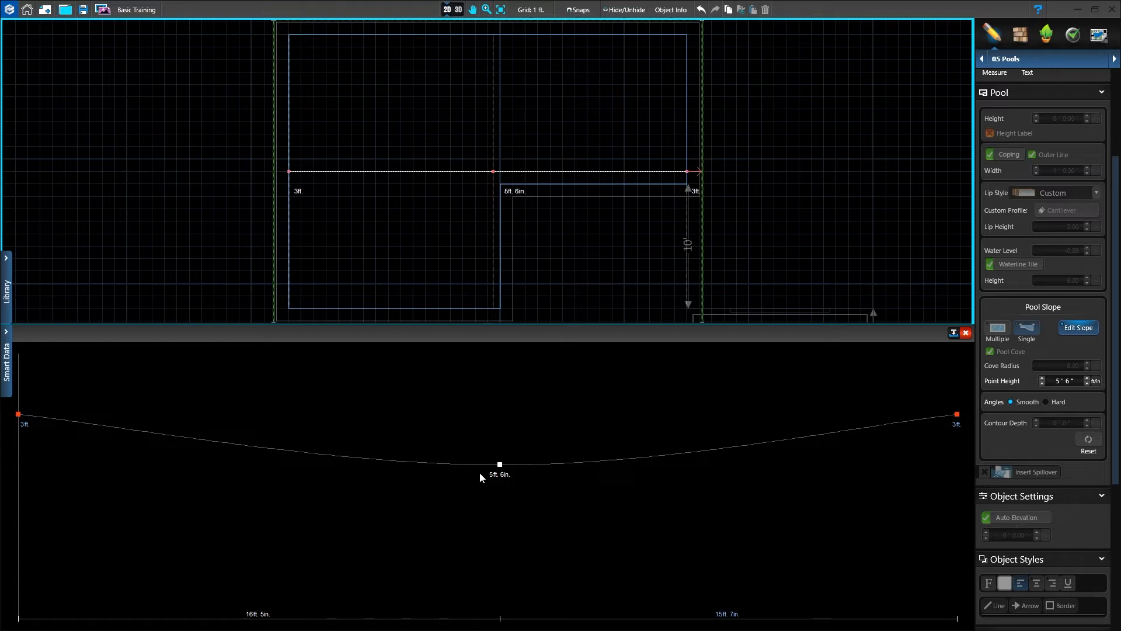
{"action": "mouse_move", "coordinate": [501, 466]}
{"action": "left_mouse_down"}
{"action": "mouse_move", "coordinate": [518, 468]}
{"action": "mouse_move", "coordinate": [489, 468]}
{"action": "left_mouse_up"}
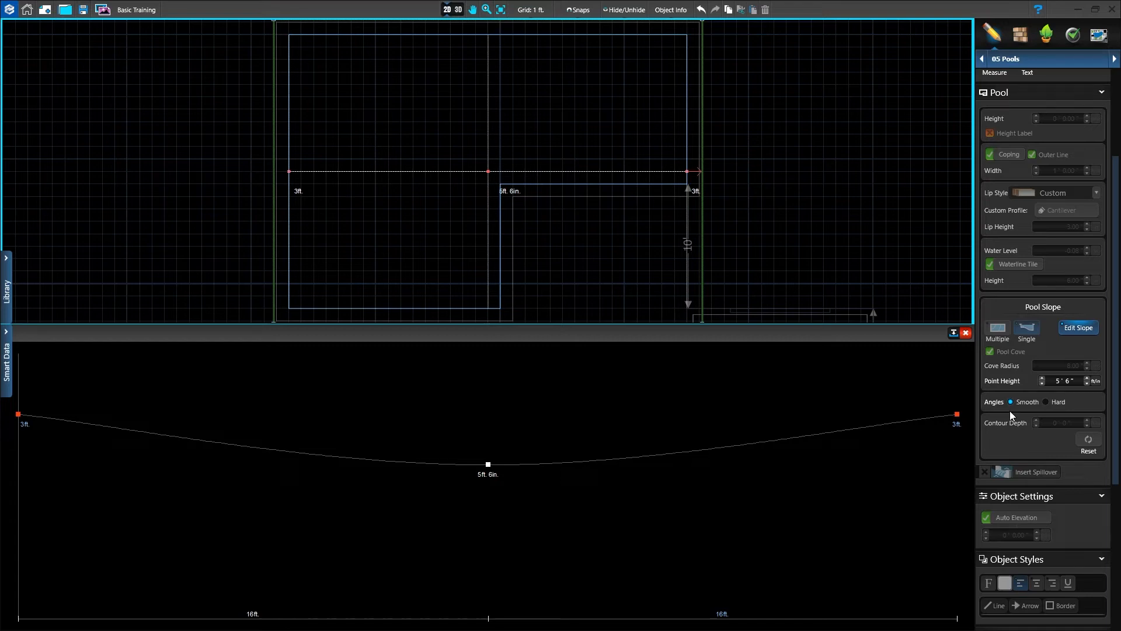
Step: Close the slope profile editor, preview the pool's sloped floor in 3D, and return to the 2D plan
{"action": "left_click", "coordinate": [966, 332]}
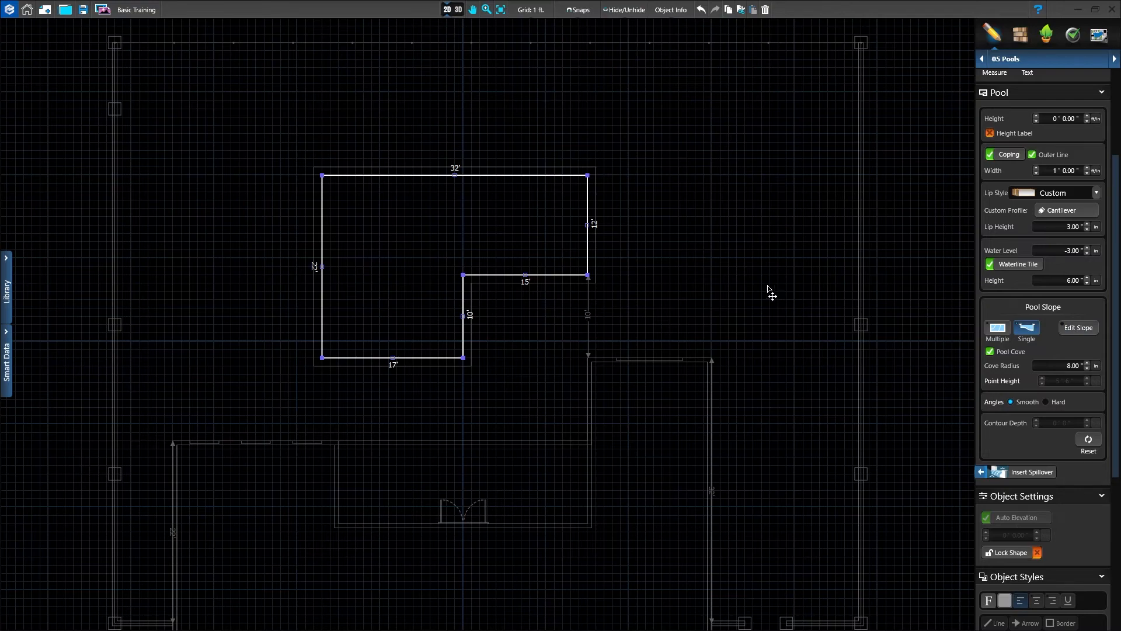
{"action": "left_click", "coordinate": [459, 9]}
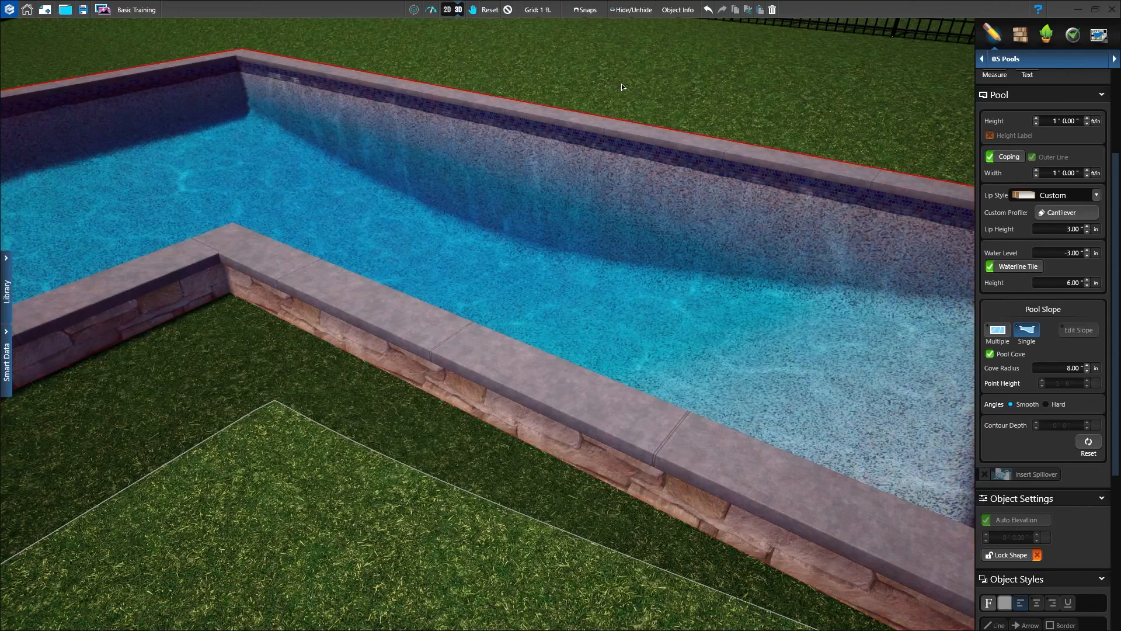
{"action": "left_click", "coordinate": [447, 9]}
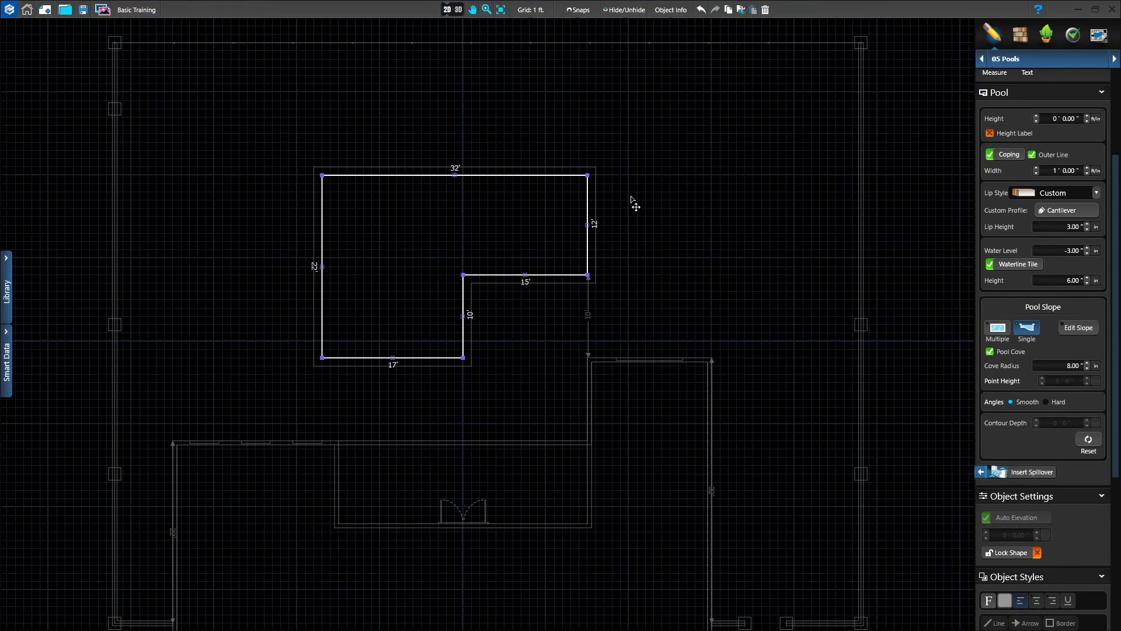
Step: Switch the pool to a multiple slope and draw 3 ft deep contour lines along its 12 ft and 22 ft outer side edges
{"action": "left_click", "coordinate": [1079, 328]}
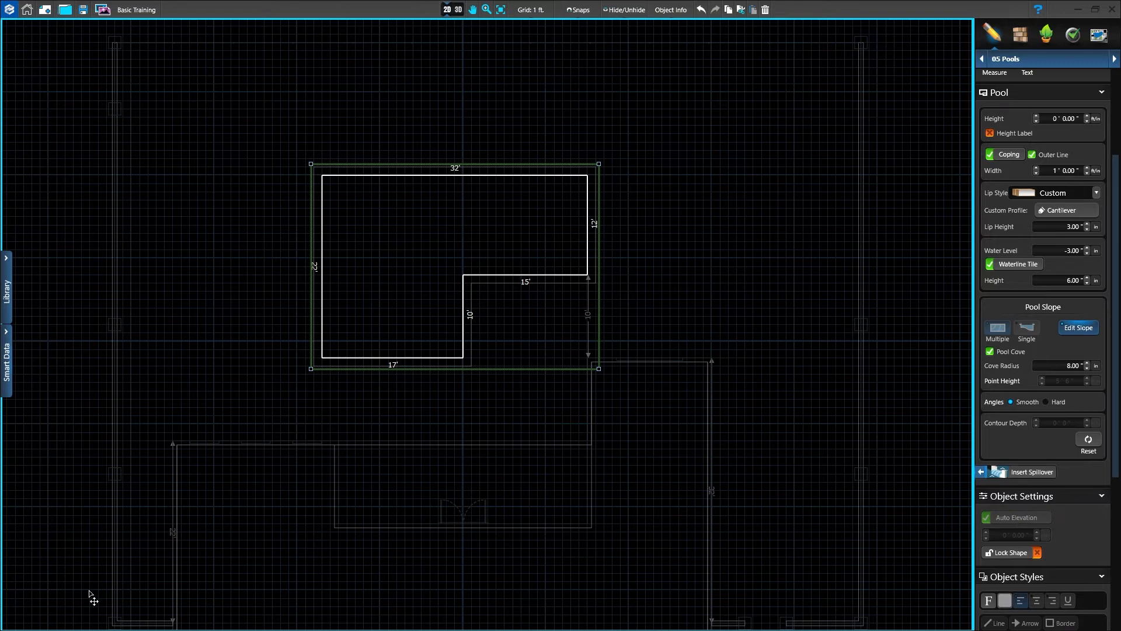
{"action": "scroll", "coordinate": [1043, 260], "scroll_direction": "up", "scroll_amount": 3}
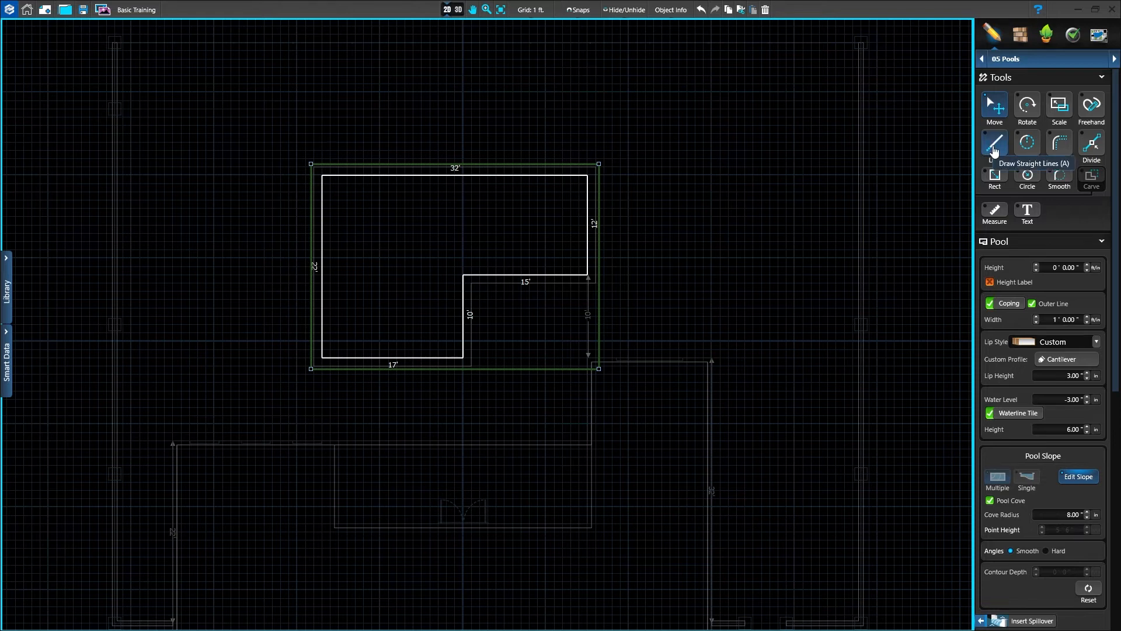
{"action": "left_click", "coordinate": [995, 146]}
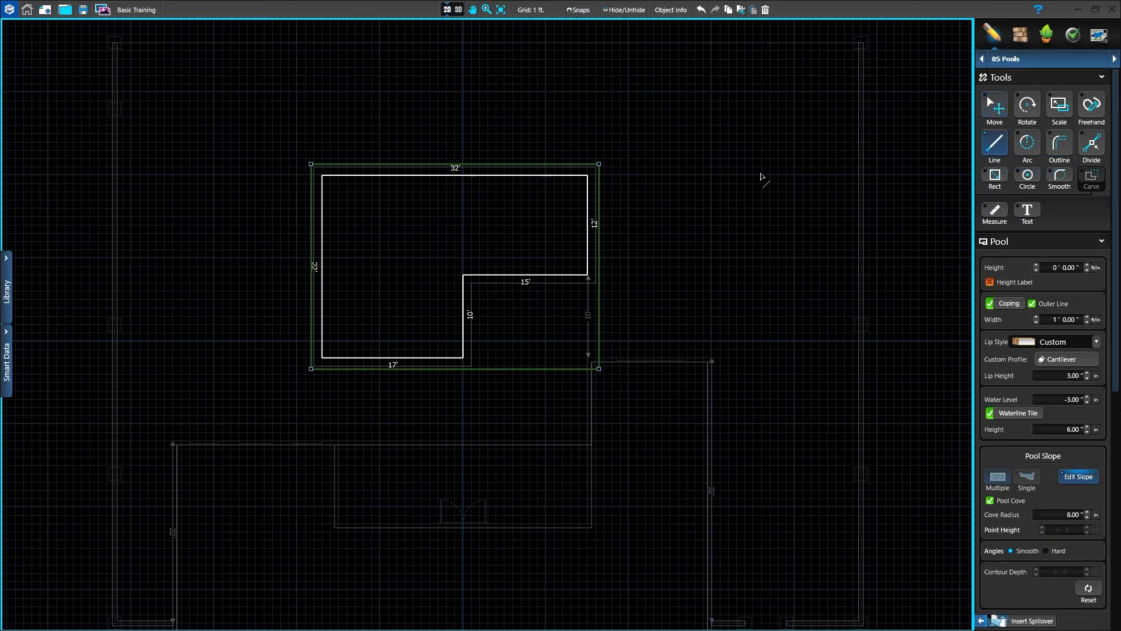
{"action": "left_click", "coordinate": [588, 175]}
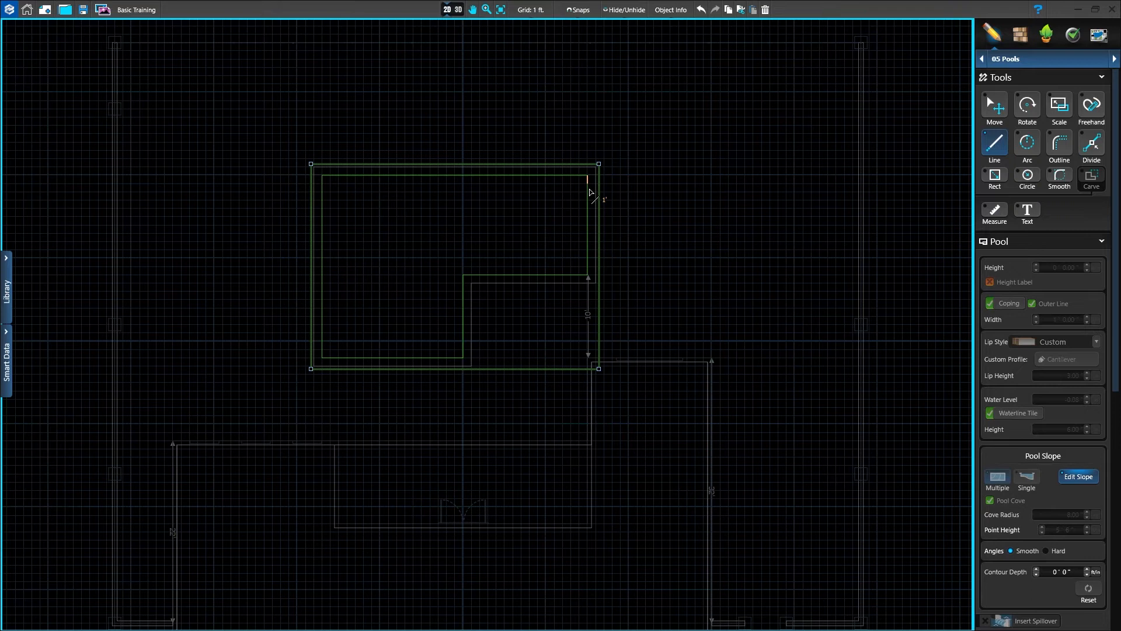
{"action": "left_click", "coordinate": [588, 275]}
{"action": "right_click", "coordinate": [587, 275]}
{"action": "left_click", "coordinate": [1049, 572]}
{"action": "type", "text": "3"}
{"action": "left_click", "coordinate": [323, 176]}
{"action": "left_click", "coordinate": [323, 357]}
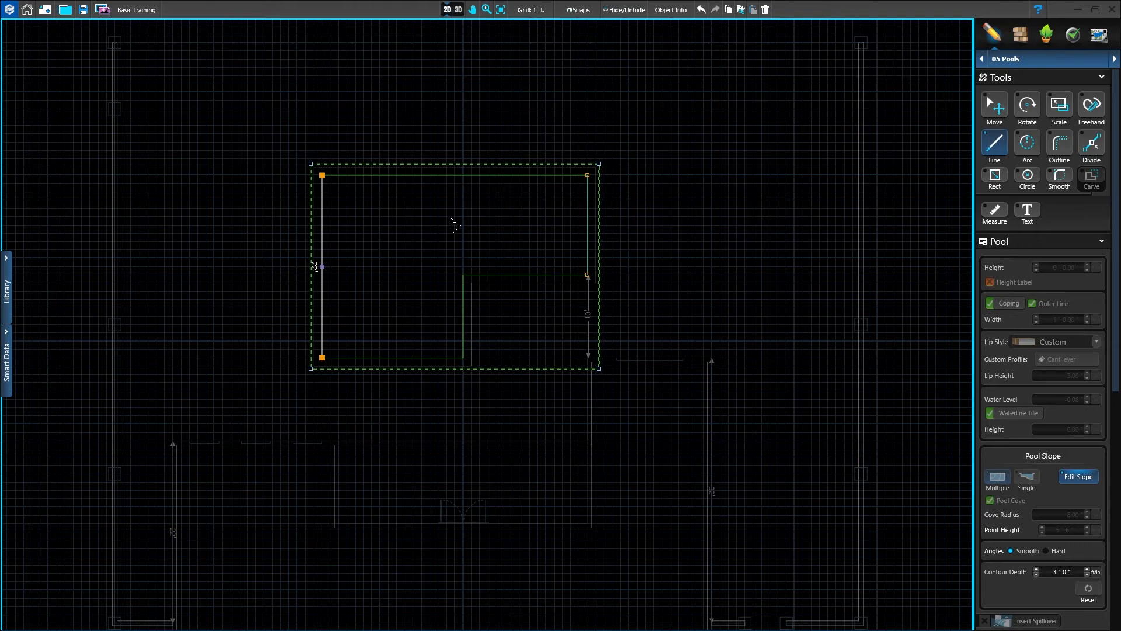
Step: Draw a 22 ft contour line across the pool in line with the inner corner, set its depth to 5 ft 6 in, and generate the 3D view
{"action": "left_click", "coordinate": [463, 176]}
{"action": "left_click", "coordinate": [467, 361]}
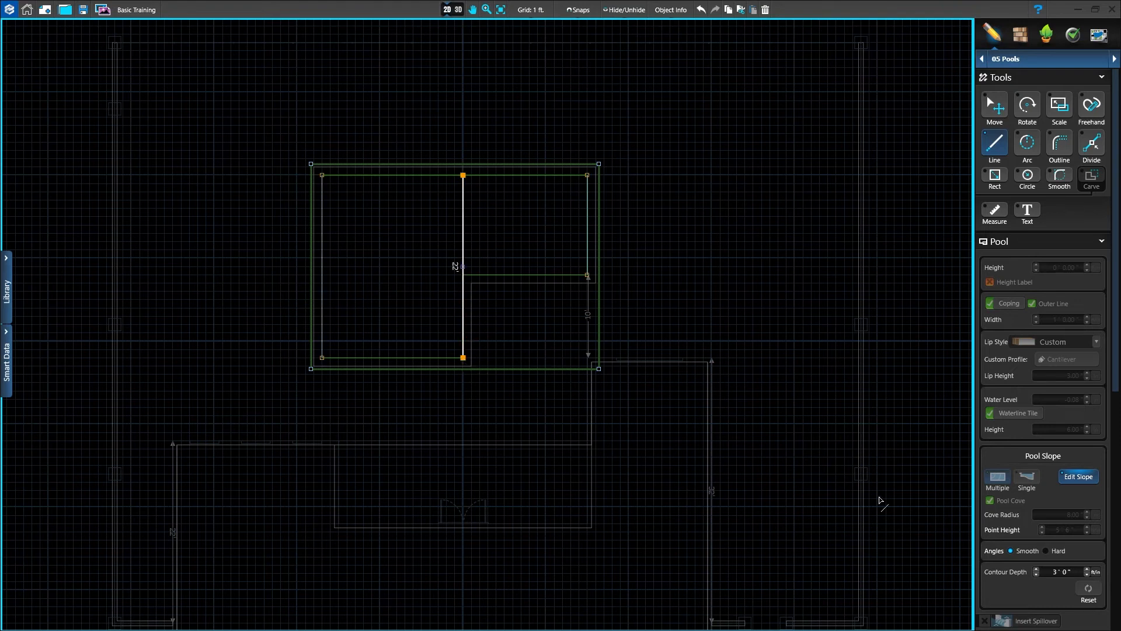
{"action": "left_click", "coordinate": [1054, 576]}
{"action": "type", "text": "5"}
{"action": "key", "text": "Tab"}
{"action": "type", "text": "6"}
{"action": "left_click", "coordinate": [449, 12]}
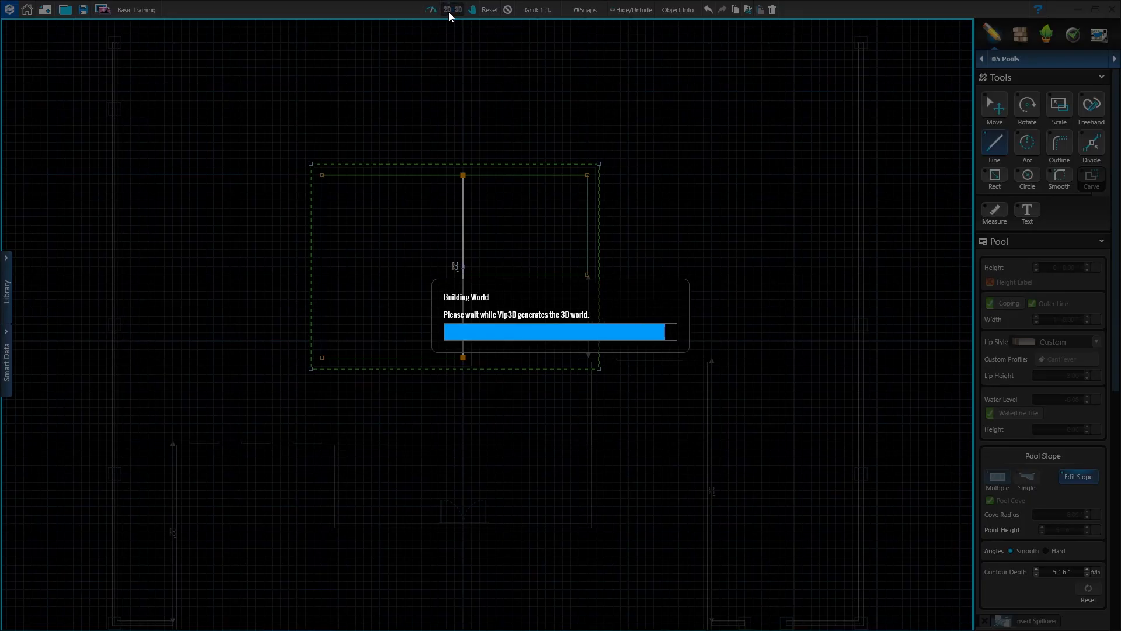